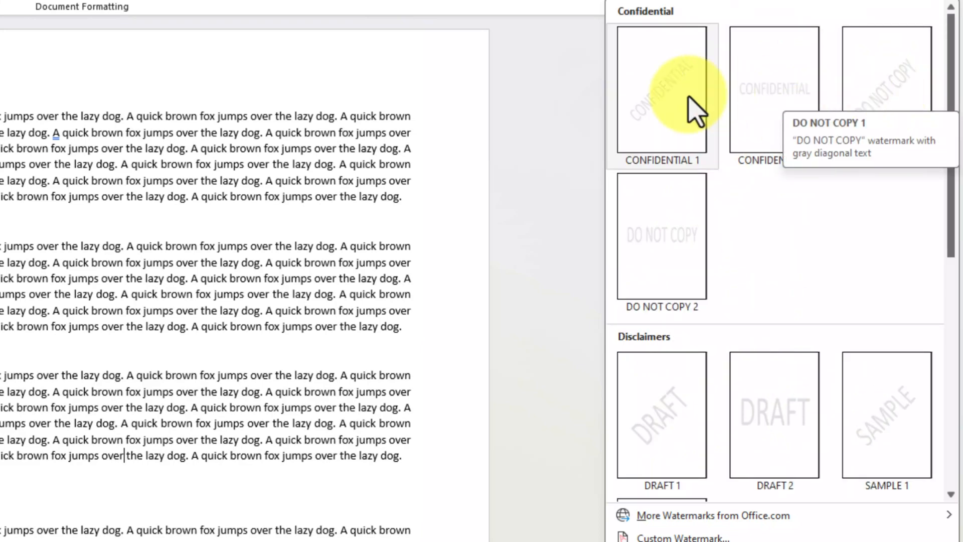
# Apply the CONFIDENTIAL 1 watermark to the document, and replace it with the DO NOT COPY 2 watermark
pyautogui.click(665, 112)
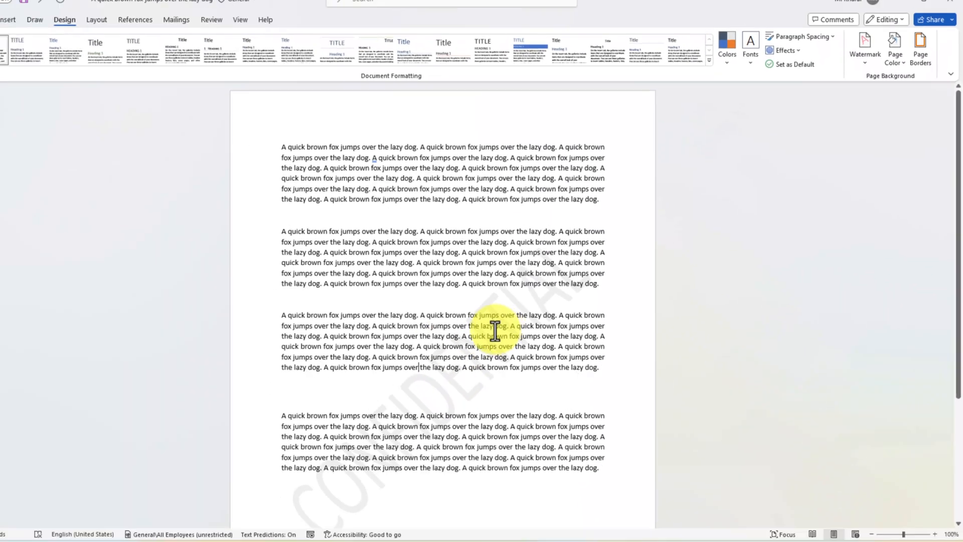
pyautogui.scroll(-2, 266, 376)
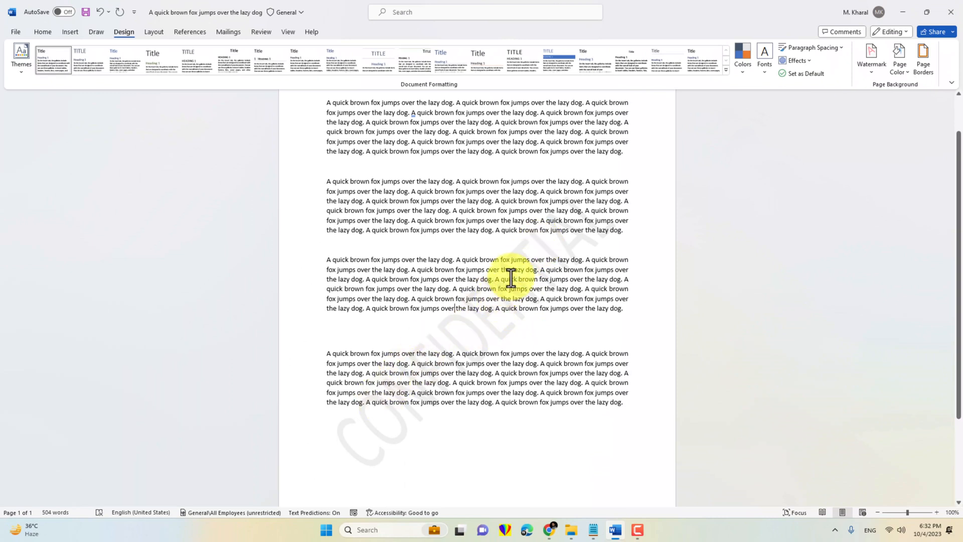
pyautogui.scroll(2, 673, 275)
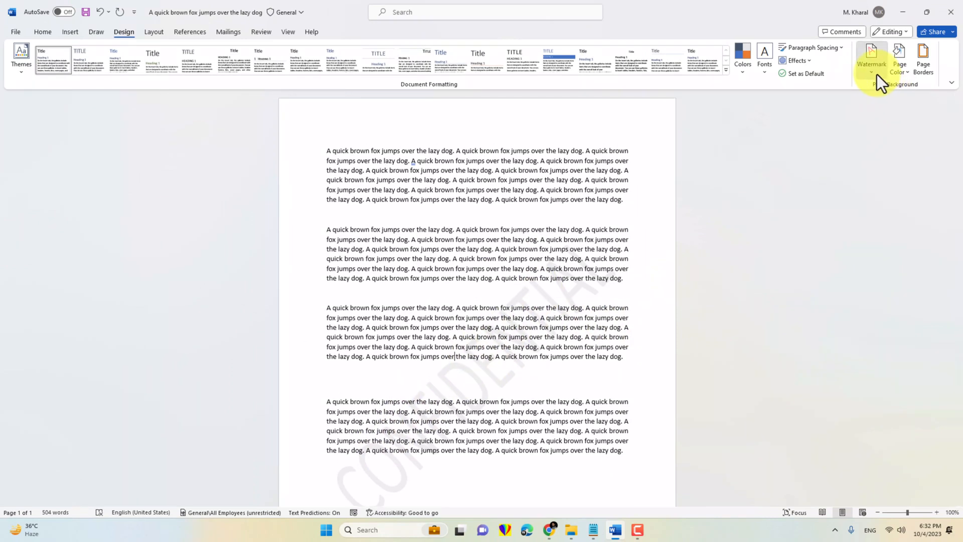
pyautogui.click(877, 74)
pyautogui.click(780, 223)
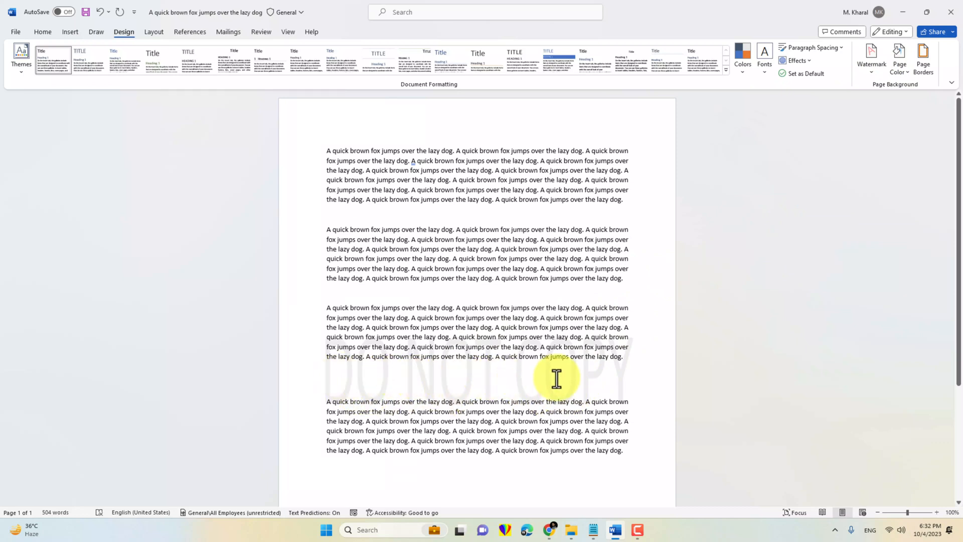
# Start a custom text watermark and change its text to "DO NOT COPY COPY", keeping the Calibri font
pyautogui.click(865, 70)
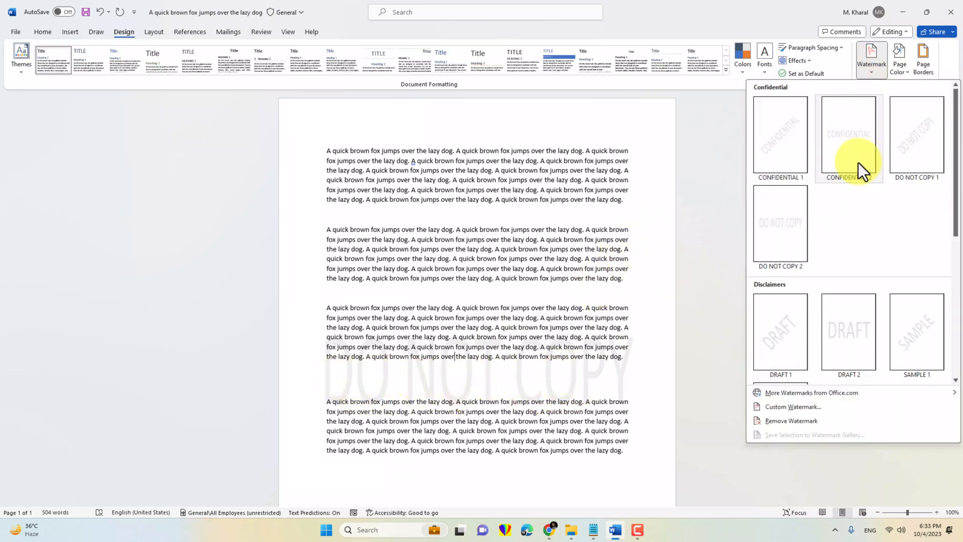
pyautogui.click(765, 407)
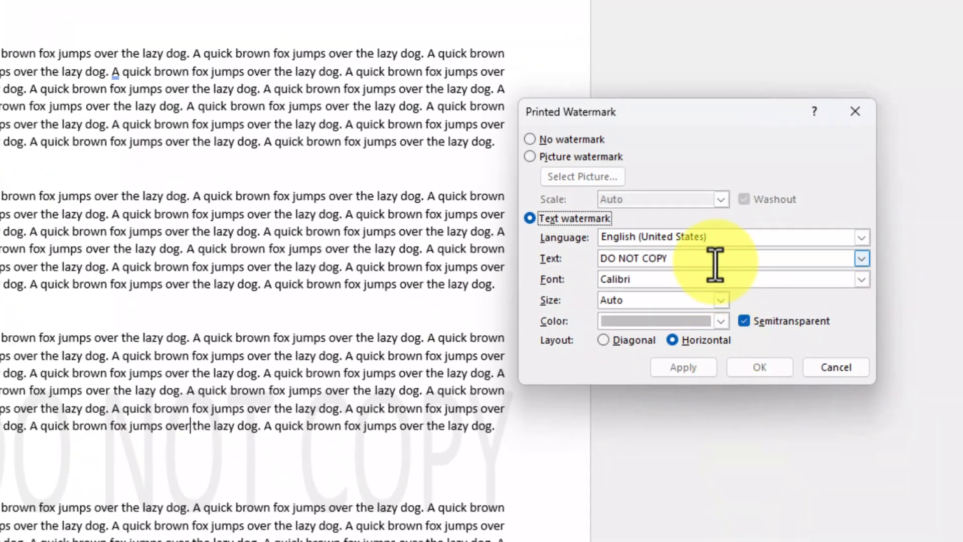
pyautogui.moveTo(715, 264); pyautogui.dragTo(570, 261)
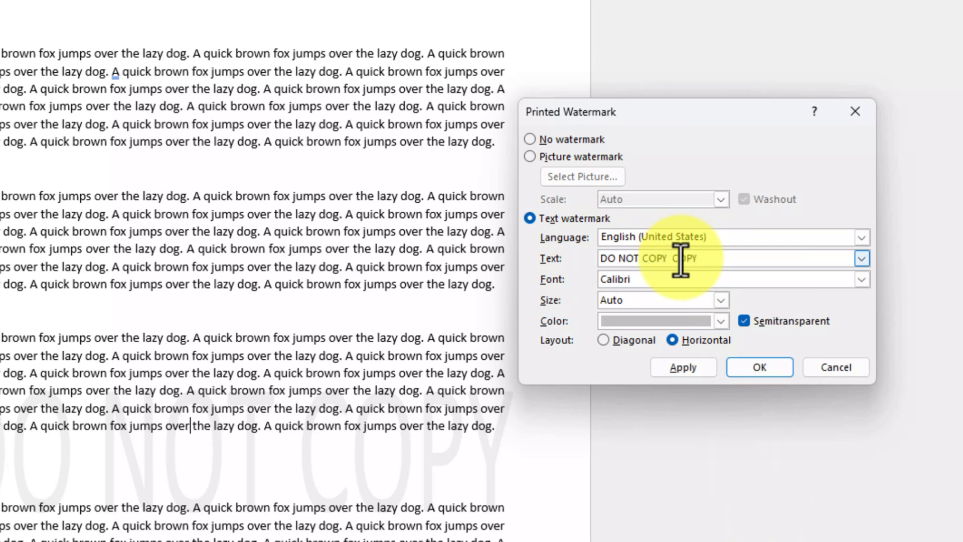
pyautogui.click(724, 279)
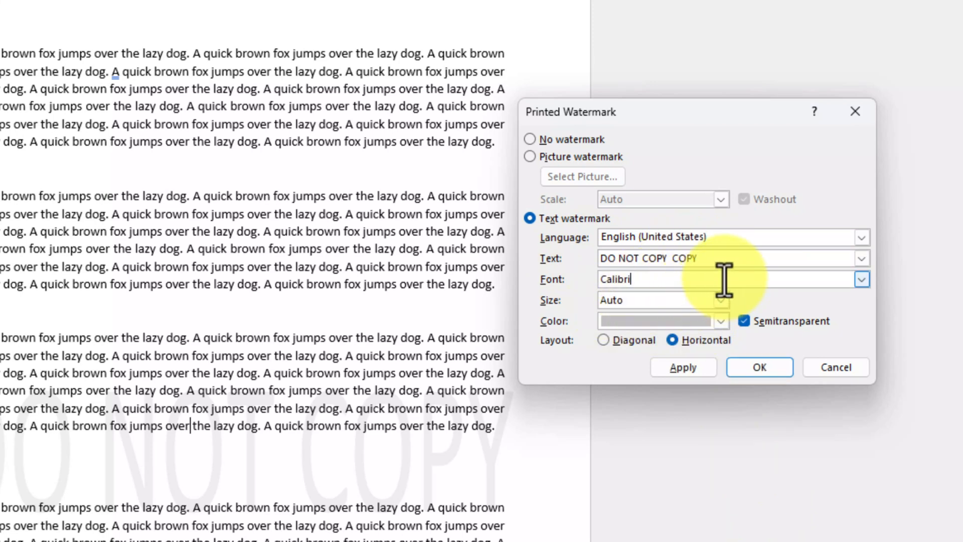
# Set the custom text watermark to standard blue with a diagonal layout and apply it to the document
pyautogui.click(721, 321)
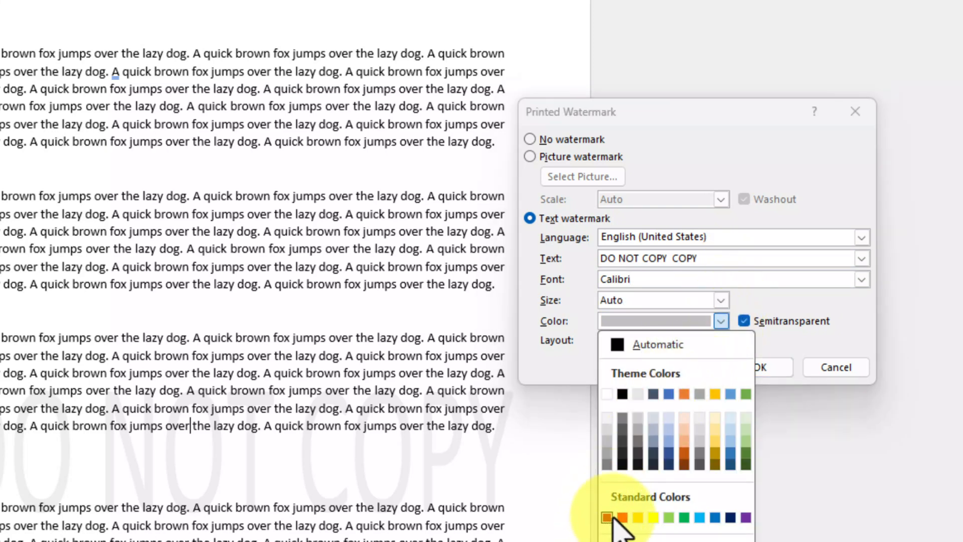
pyautogui.click(700, 517)
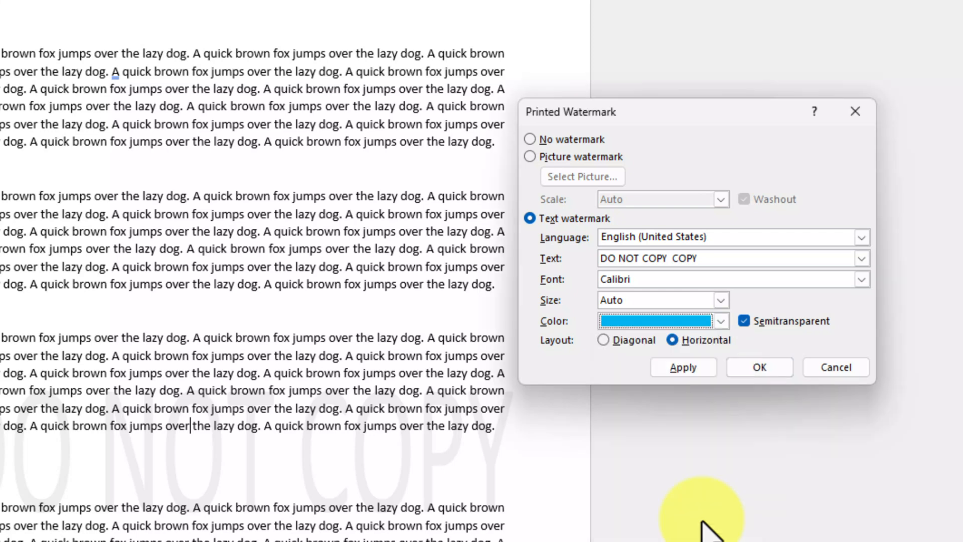
pyautogui.click(721, 321)
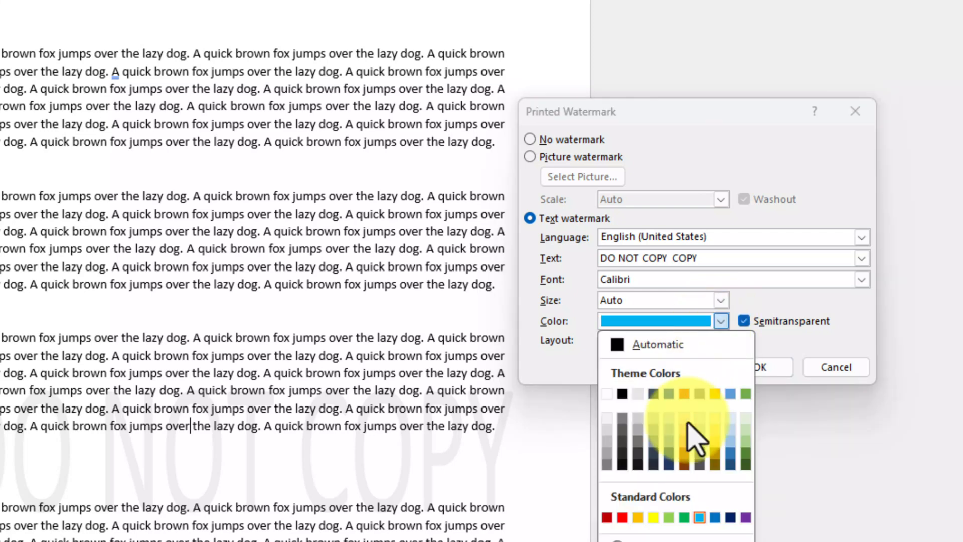
pyautogui.click(716, 517)
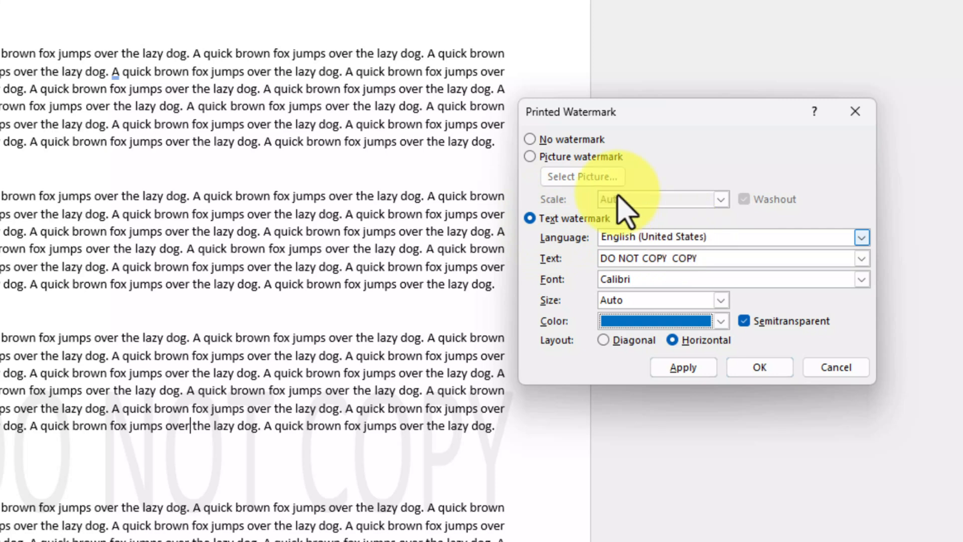
pyautogui.click(604, 340)
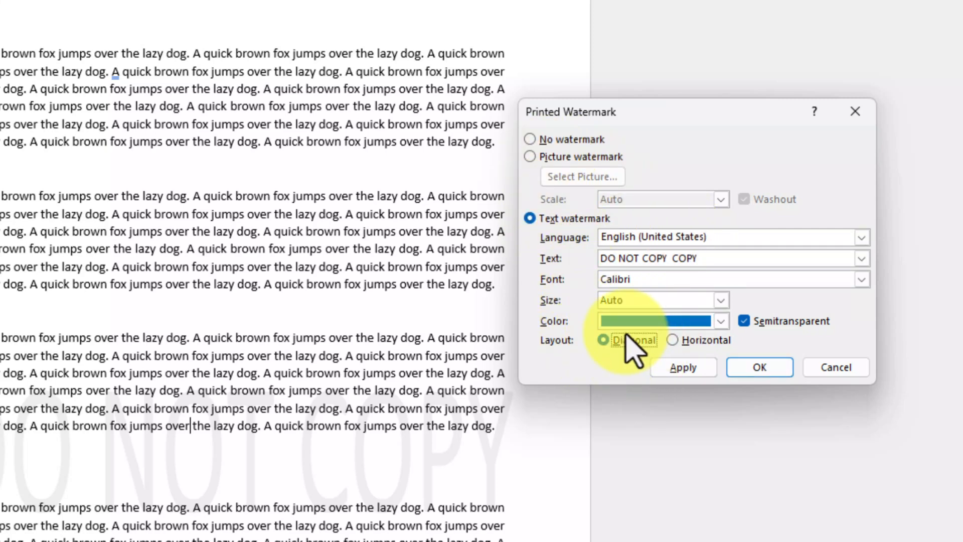
pyautogui.click(760, 369)
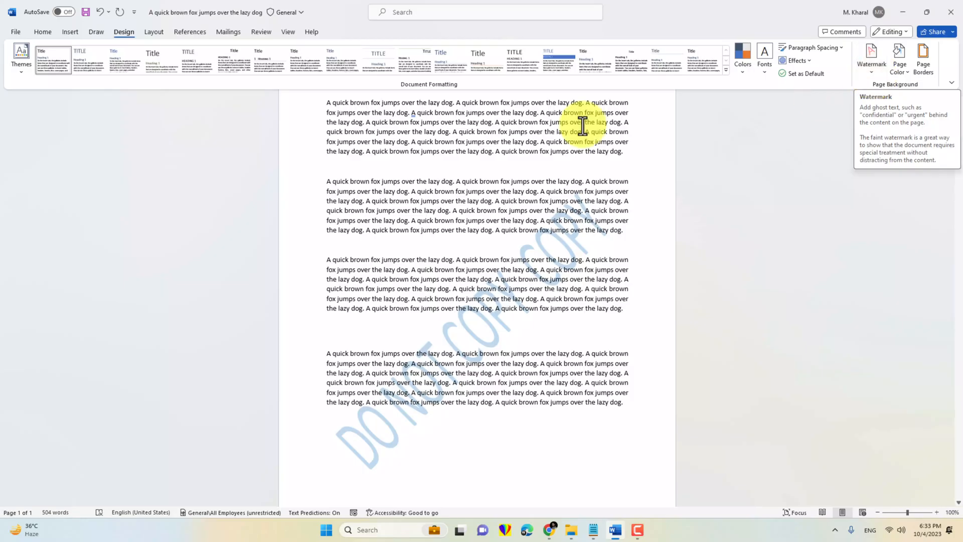
# Switch the custom watermark to a picture watermark and browse for its image from a file
pyautogui.click(509, 170)
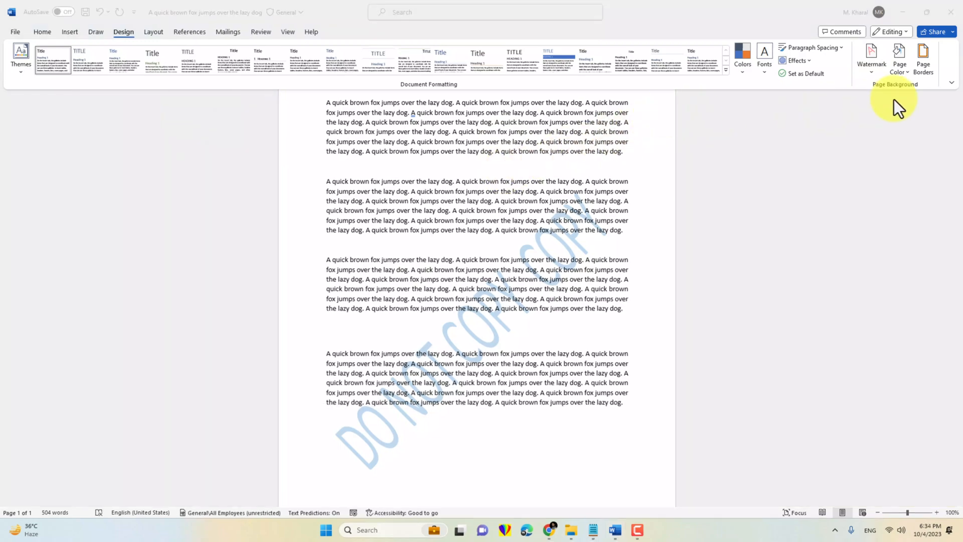
pyautogui.click(855, 59)
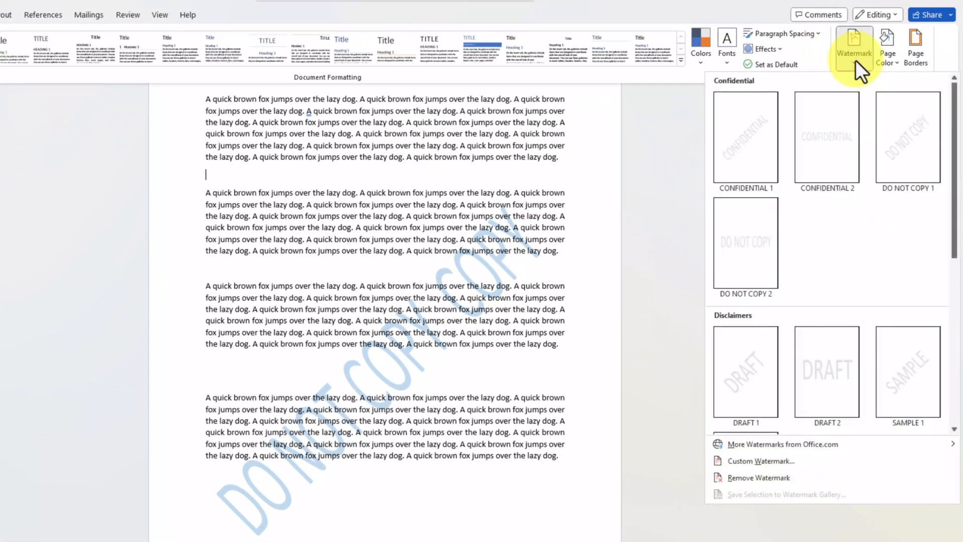
pyautogui.click(786, 459)
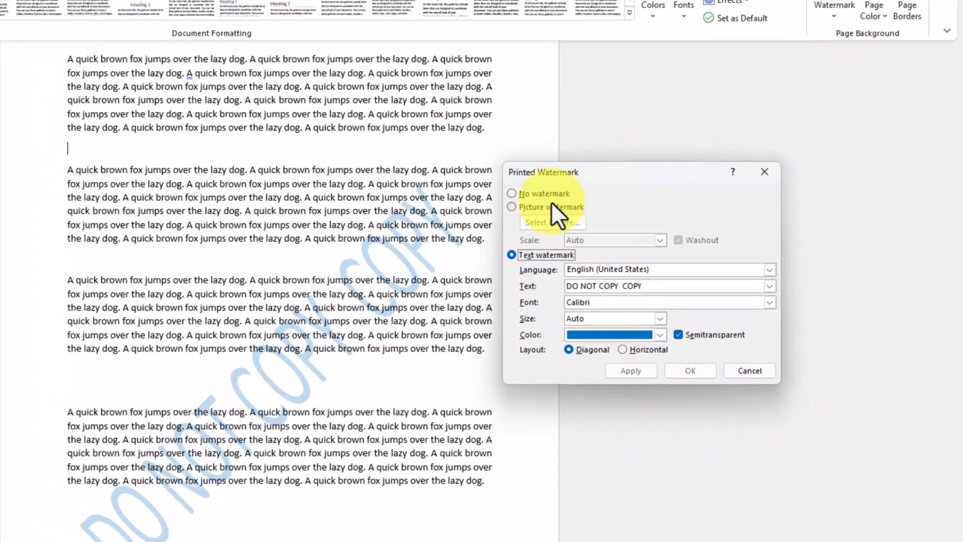
pyautogui.click(521, 206)
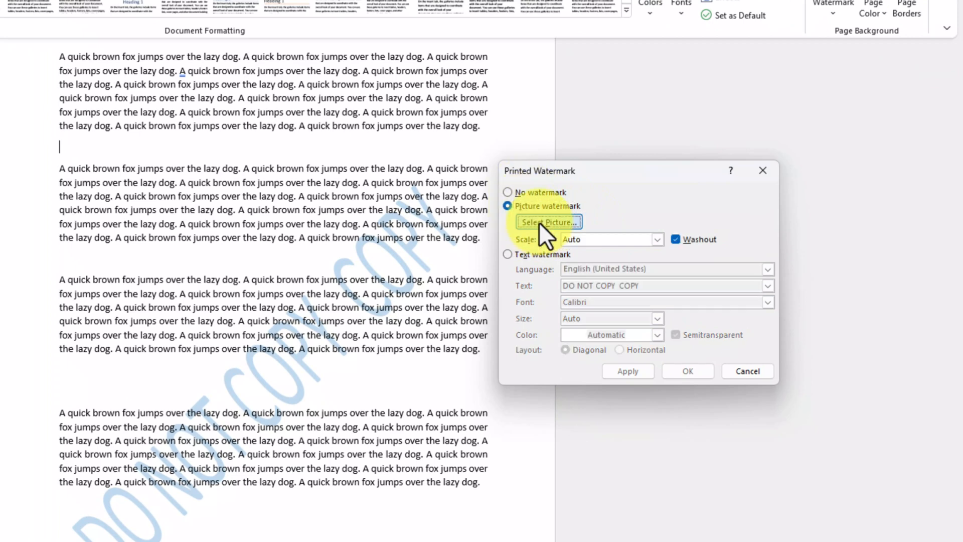
pyautogui.click(539, 221)
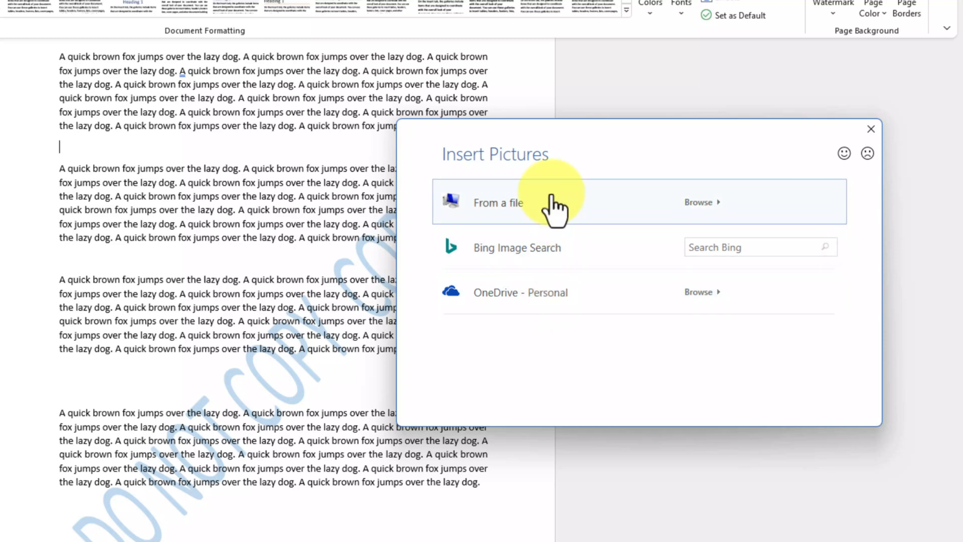
pyautogui.click(554, 210)
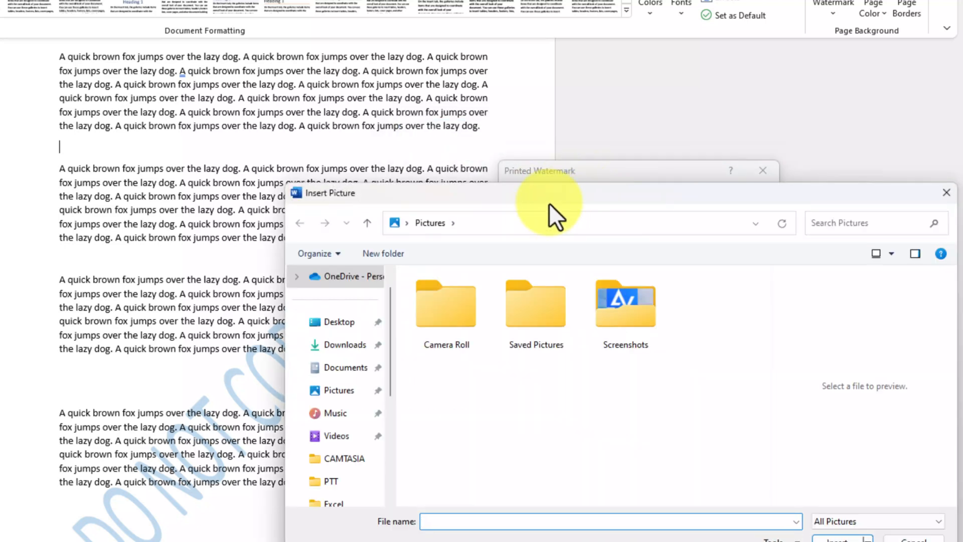
# Insert Microsoft_365_(2022).svg from the Downloads folder as the washed-out picture watermark at Auto scale and apply it
pyautogui.moveTo(549, 201); pyautogui.dragTo(501, 147)
pyautogui.click(307, 296)
pyautogui.scroll(-3, 456, 302)
pyautogui.click(441, 327)
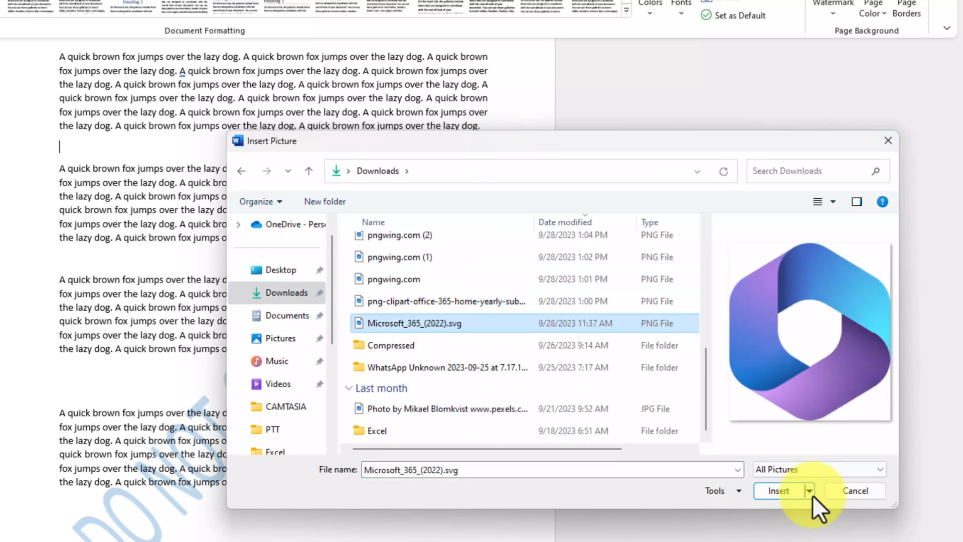
pyautogui.click(779, 490)
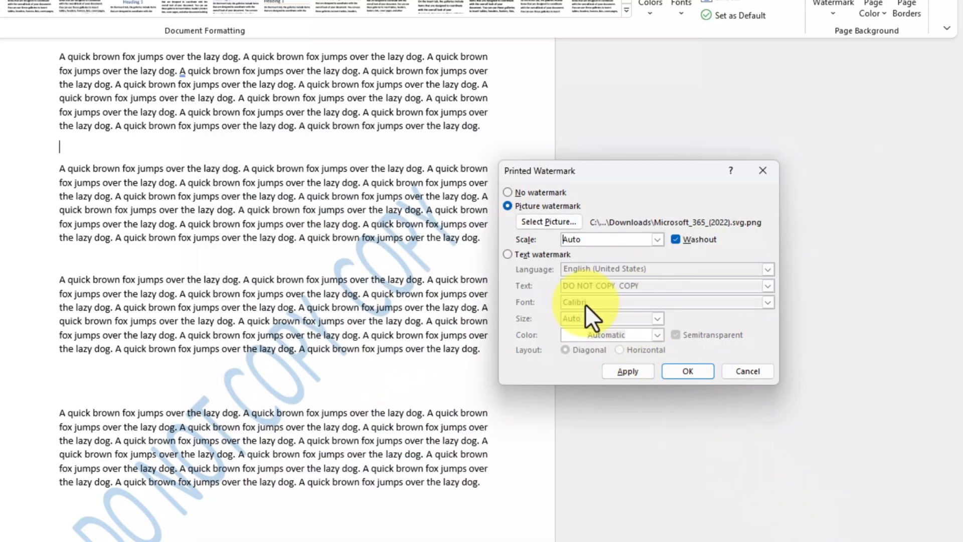
pyautogui.click(687, 370)
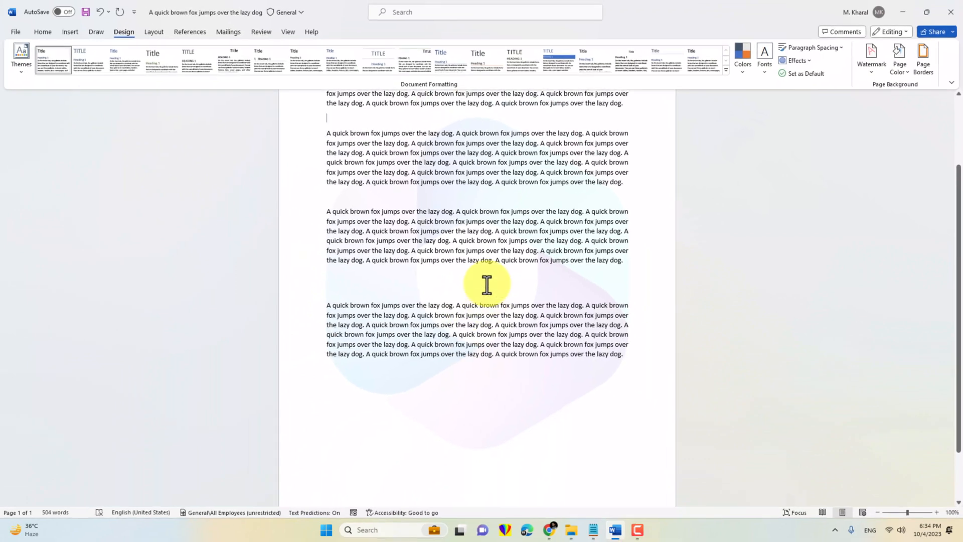
pyautogui.scroll(1, 475, 283)
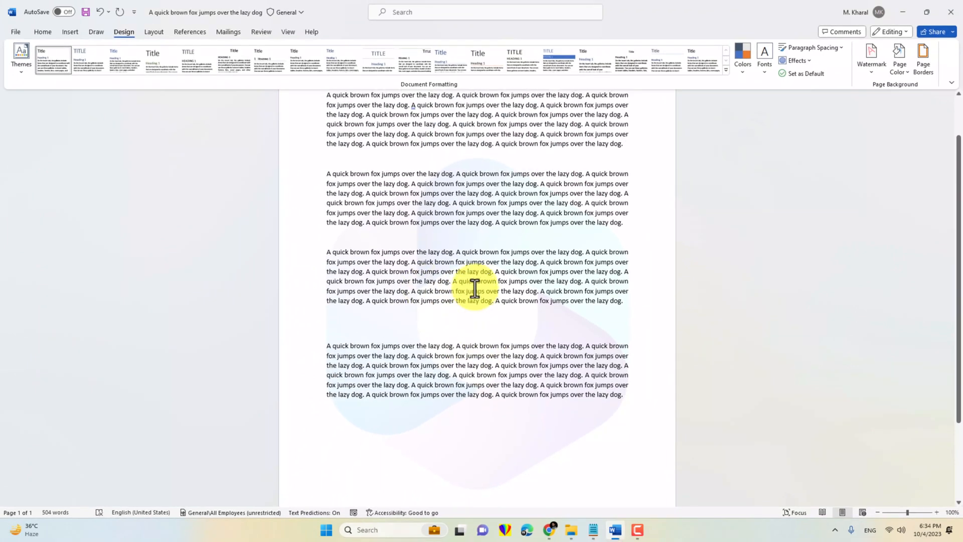
pyautogui.click(531, 440)
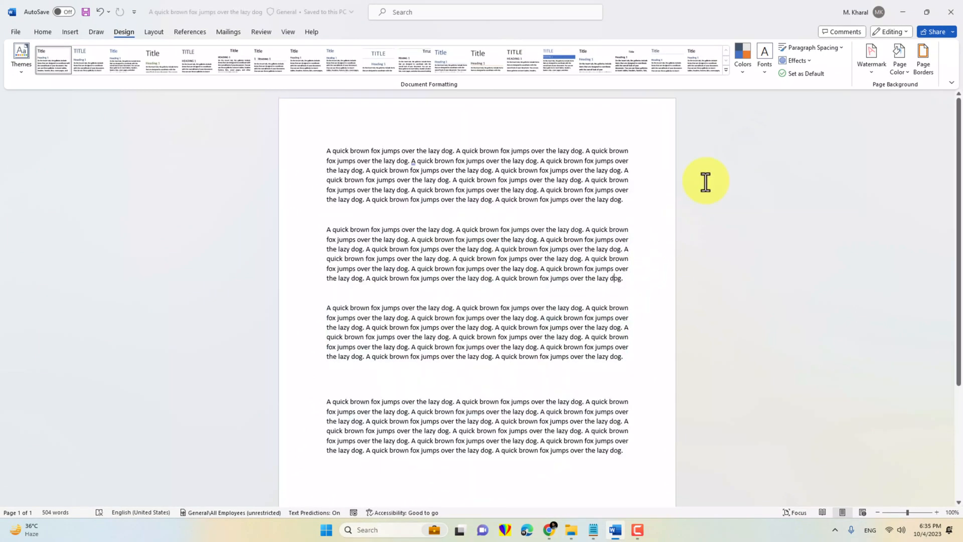
# Set the page color to the lightest gold shade of the theme colors
pyautogui.click(906, 73)
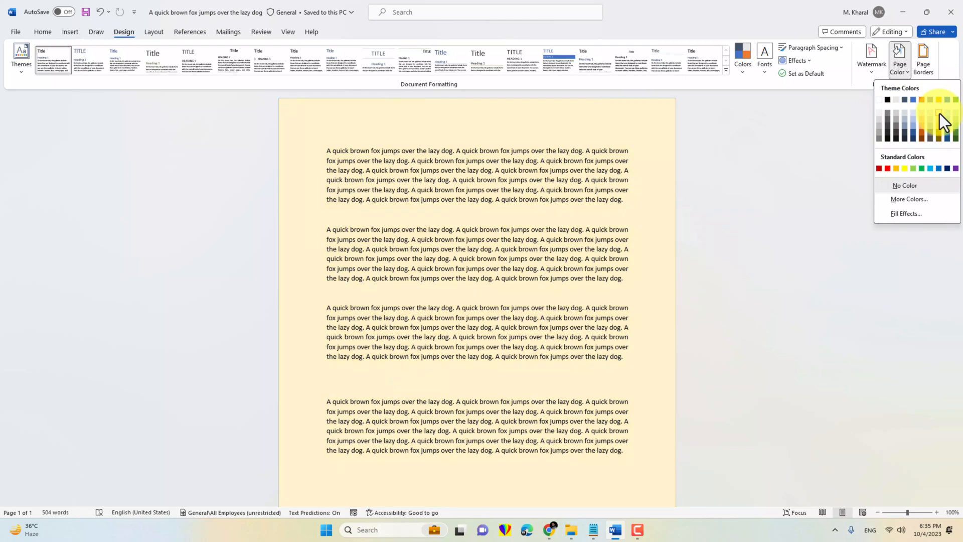
pyautogui.click(940, 113)
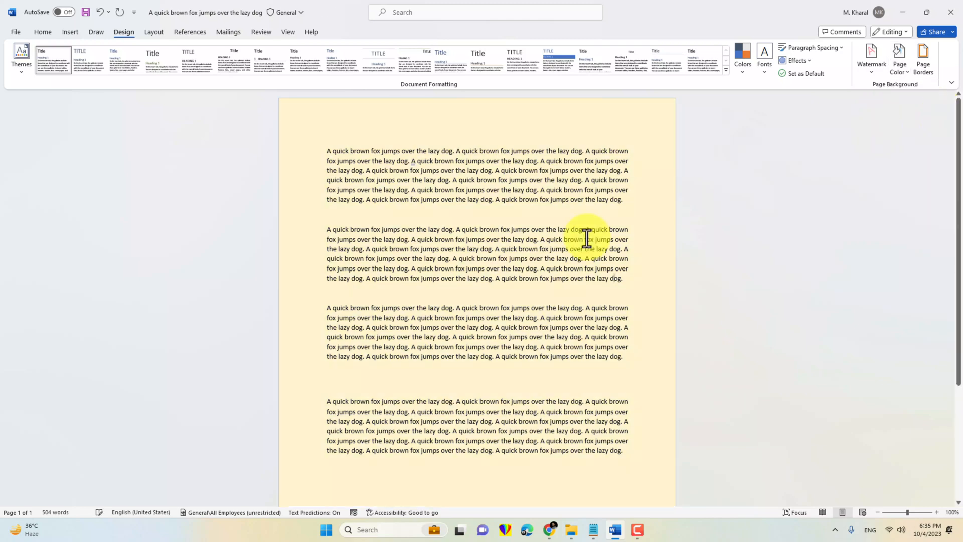
pyautogui.scroll(-5, 536, 334)
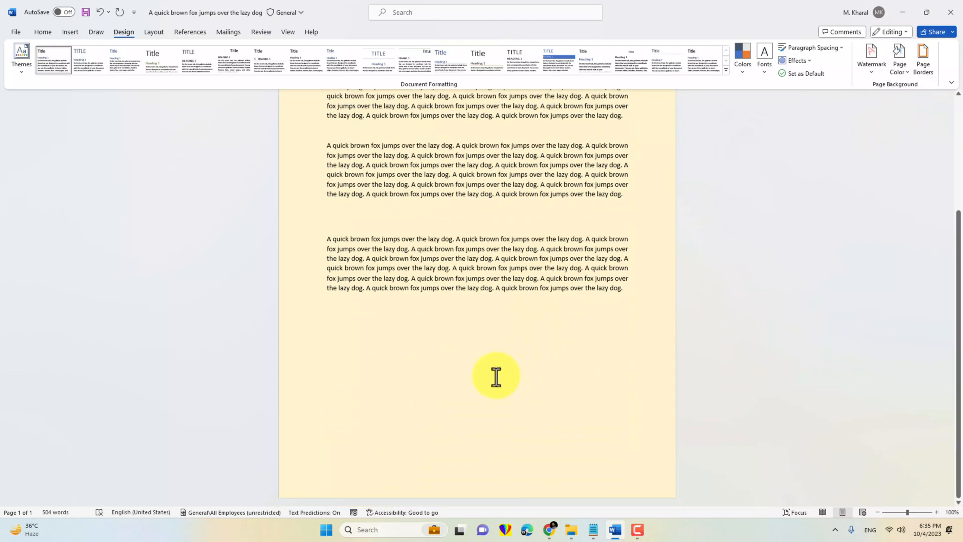
# Insert a page break after the last paragraph and check the page color on the new page
pyautogui.hotkey('ctrl', 'Return')
pyautogui.scroll(-8, 585, 228)
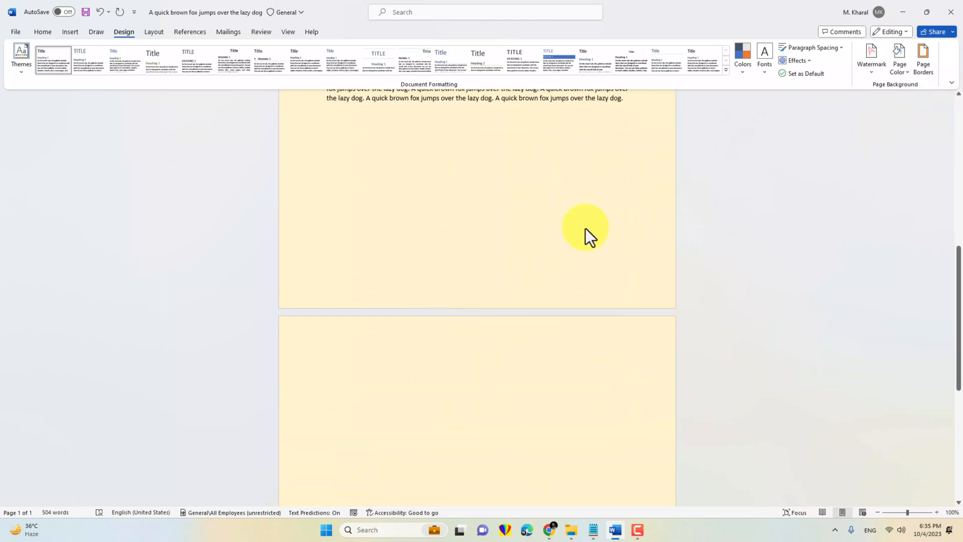
pyautogui.scroll(15, 576, 216)
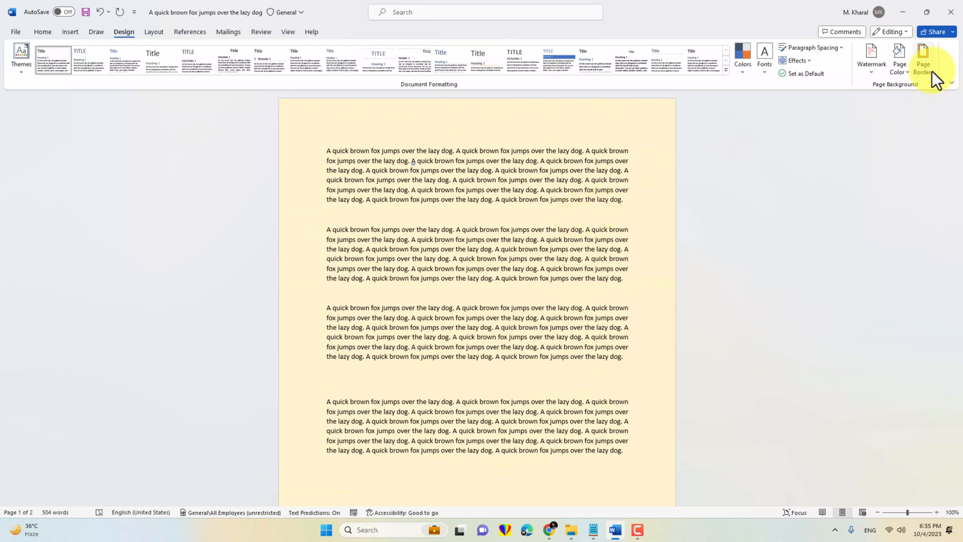
# Set up a box page border for the whole document with the 3 pt double line of one thick and one thin stroke
pyautogui.click(932, 71)
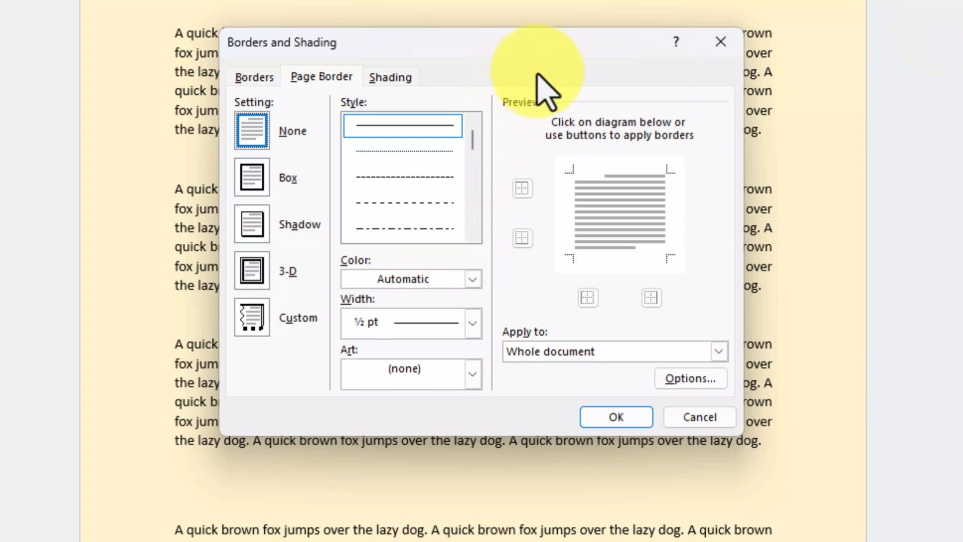
pyautogui.click(418, 223)
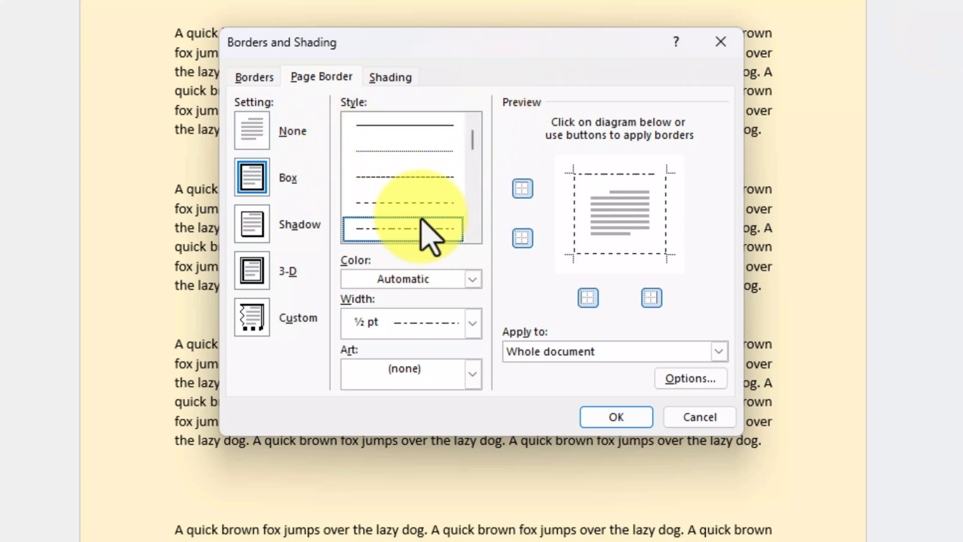
pyautogui.scroll(-6, 381, 196)
pyautogui.scroll(2, 394, 188)
pyautogui.scroll(-2, 397, 187)
pyautogui.scroll(2, 397, 187)
pyautogui.scroll(-2, 400, 187)
pyautogui.scroll(-1, 399, 187)
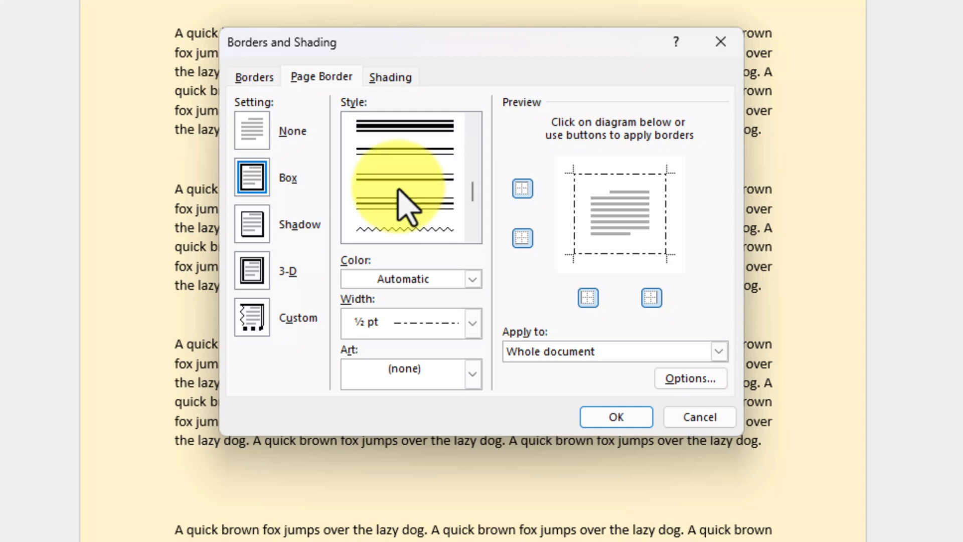
pyautogui.click(402, 157)
pyautogui.click(405, 225)
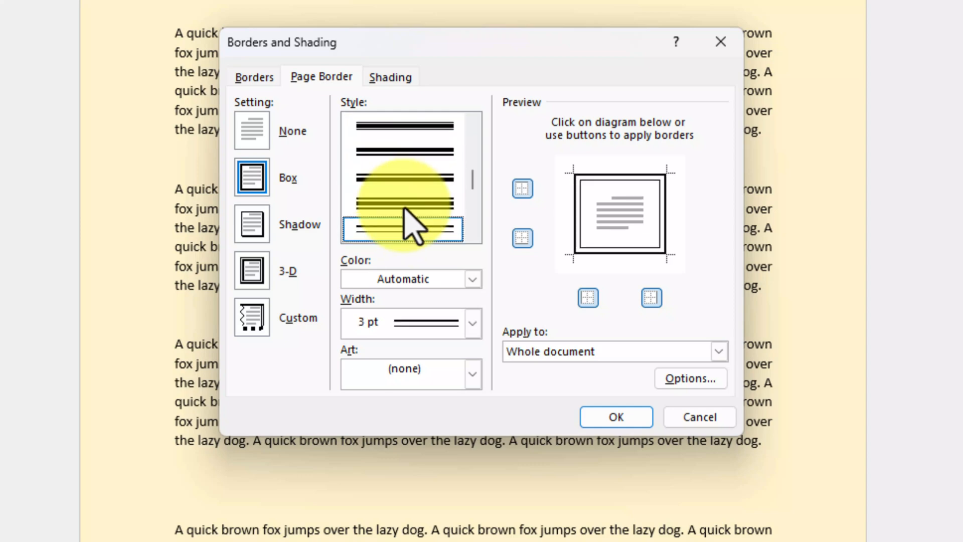
# Set the page border's color to the standard Blue and its width to 4 ½ pt
pyautogui.click(468, 281)
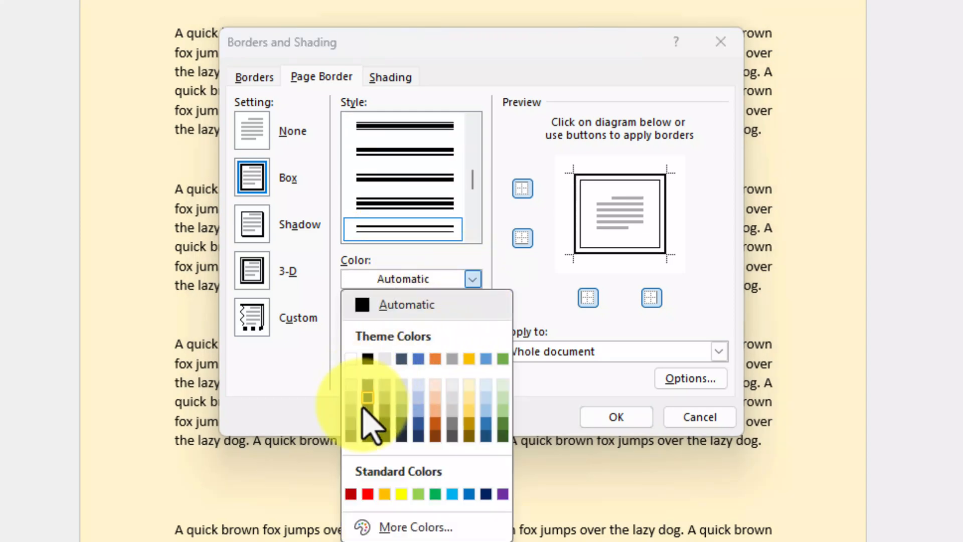
pyautogui.click(469, 495)
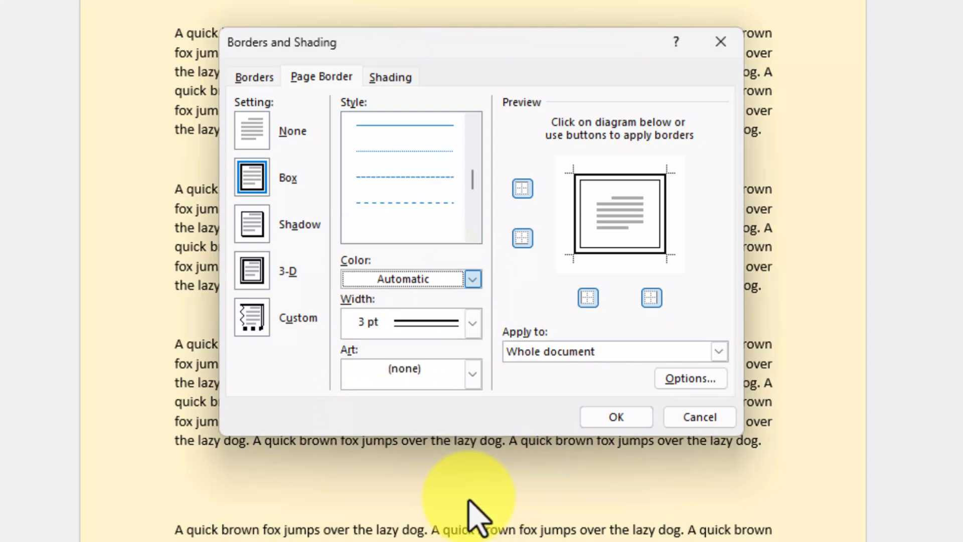
pyautogui.click(473, 323)
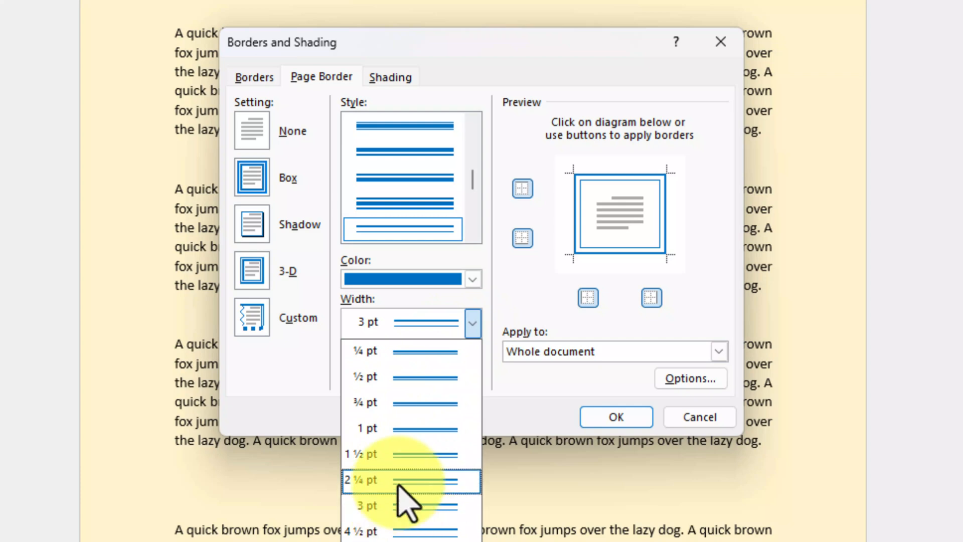
pyautogui.click(408, 530)
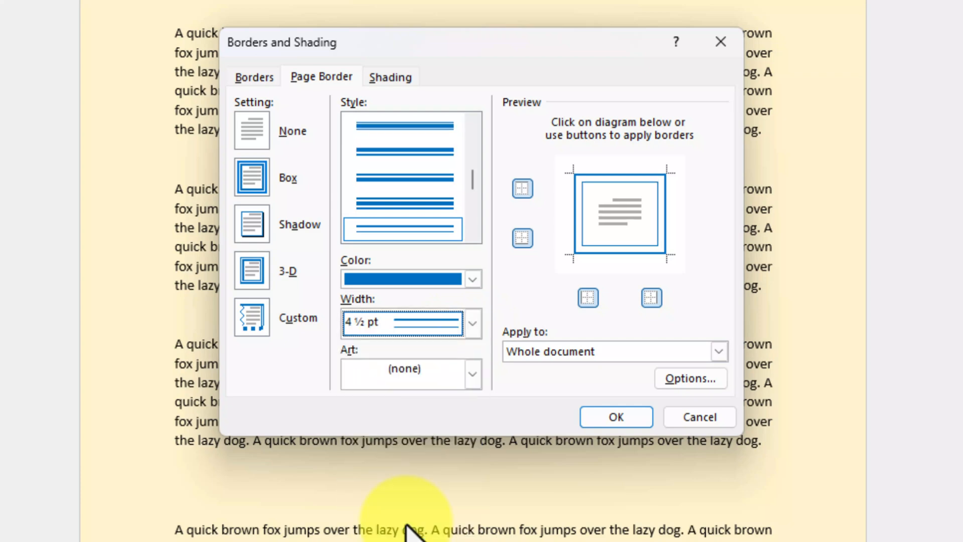
# Leave the border art at none, apply the page border to the whole document and check it through the pages
pyautogui.click(472, 374)
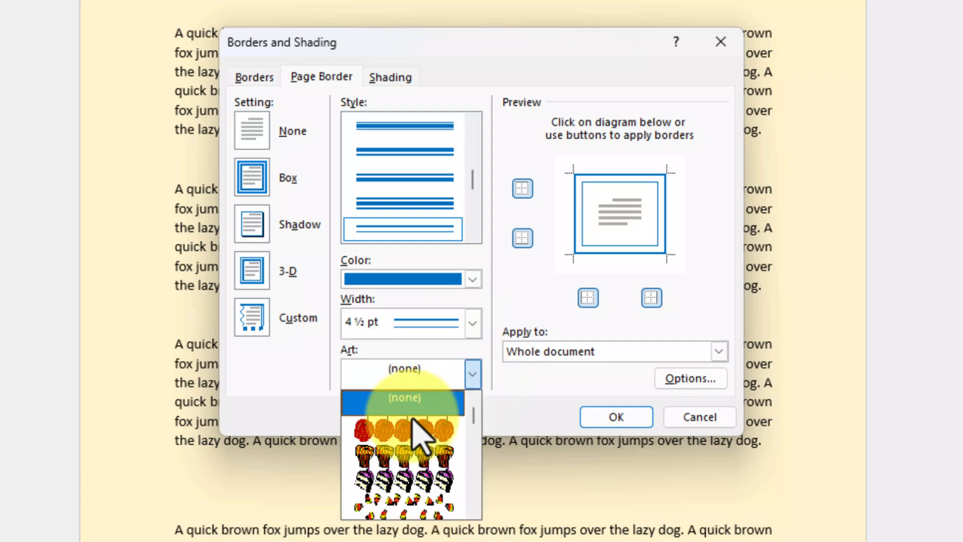
pyautogui.click(542, 405)
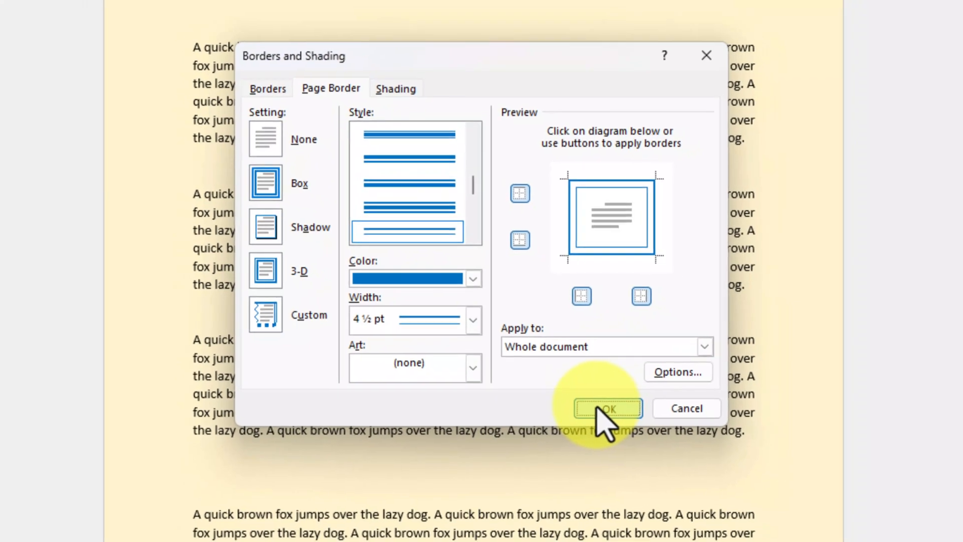
pyautogui.click(606, 417)
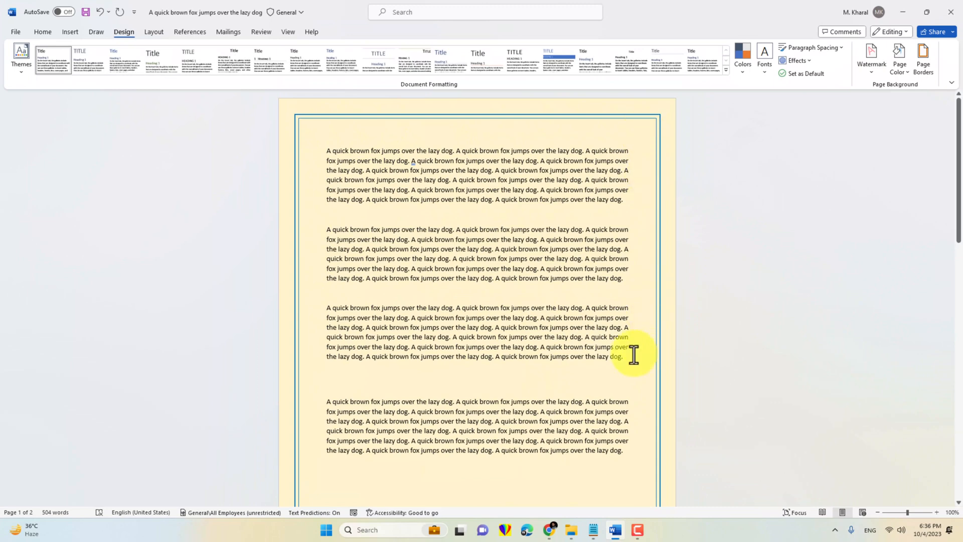
pyautogui.scroll(-15, 522, 290)
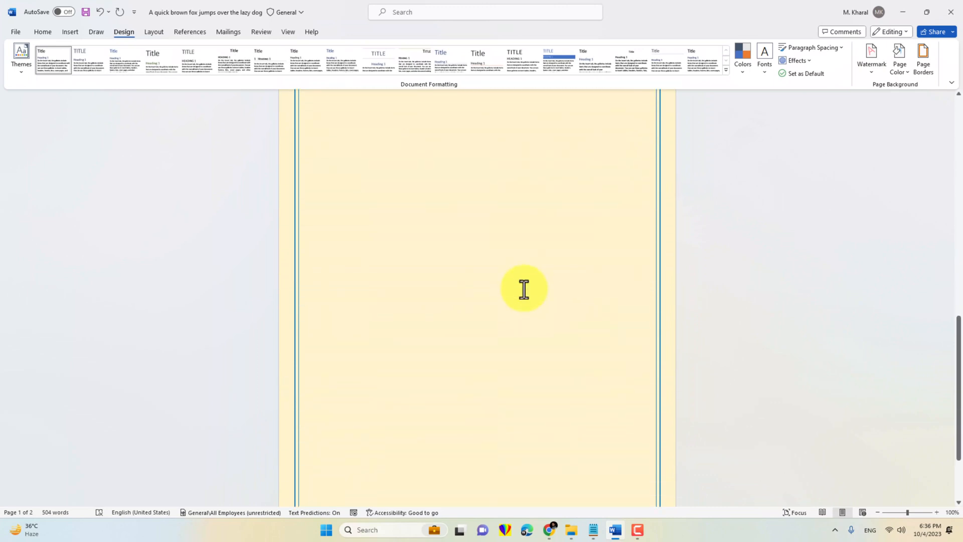
pyautogui.scroll(10, 524, 290)
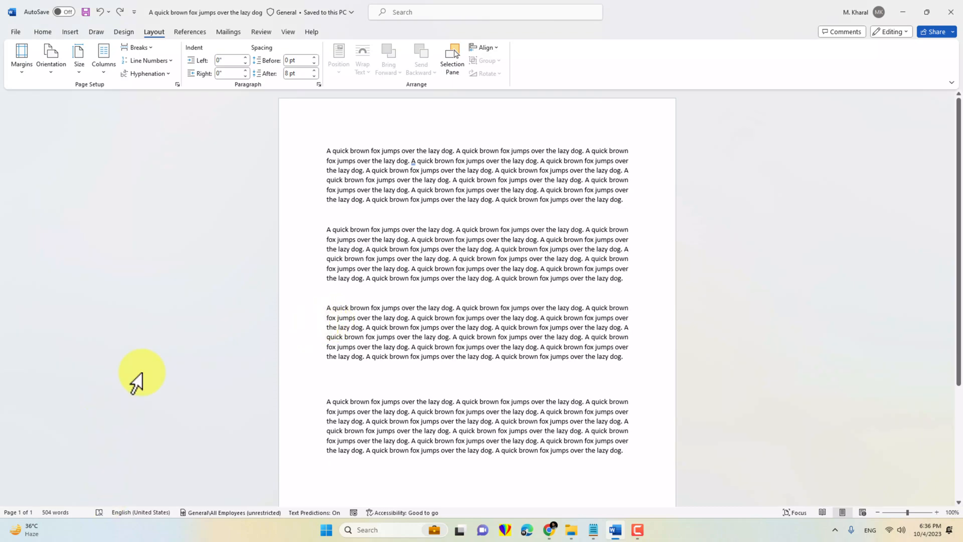
# Set the page margins to the Narrow preset with 0.5" on all sides
pyautogui.click(158, 357)
pyautogui.click(207, 170)
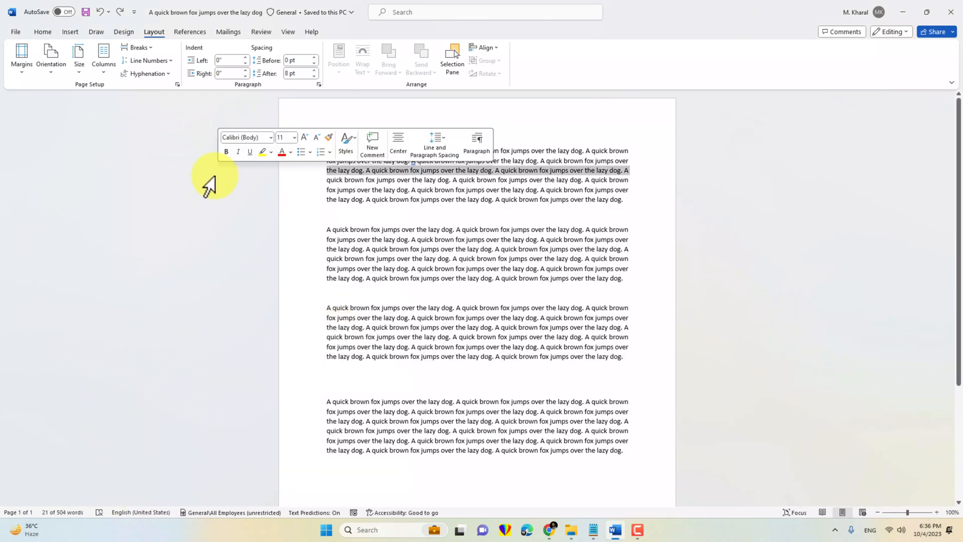
pyautogui.click(125, 31)
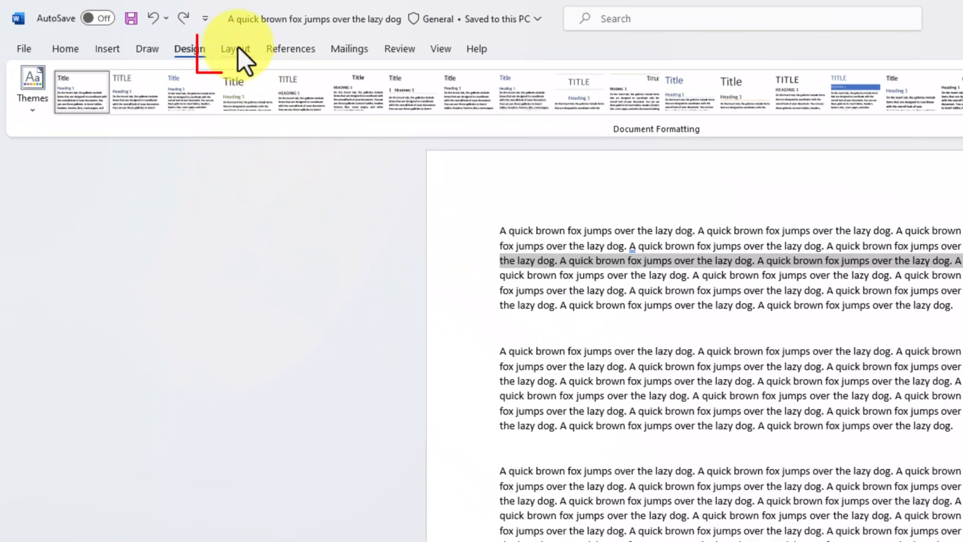
pyautogui.click(238, 48)
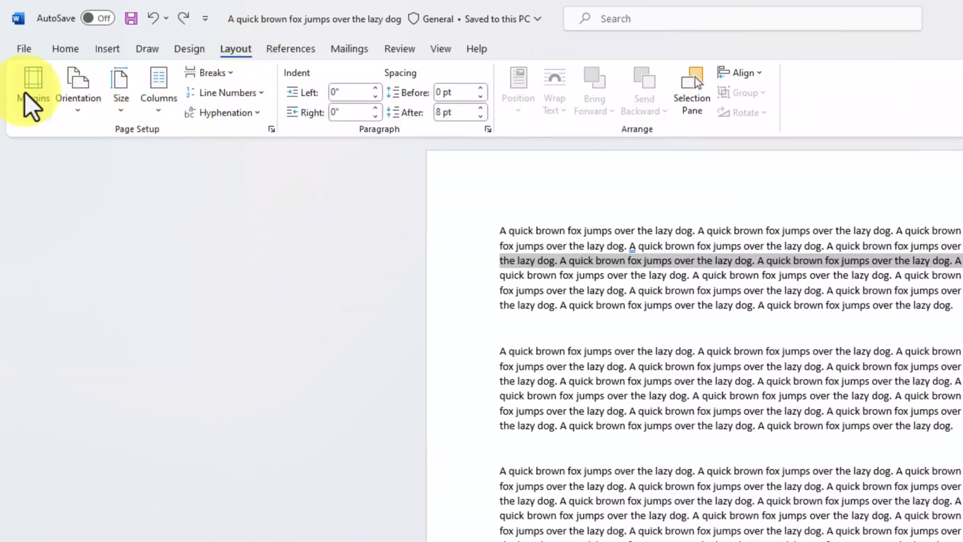
pyautogui.click(30, 108)
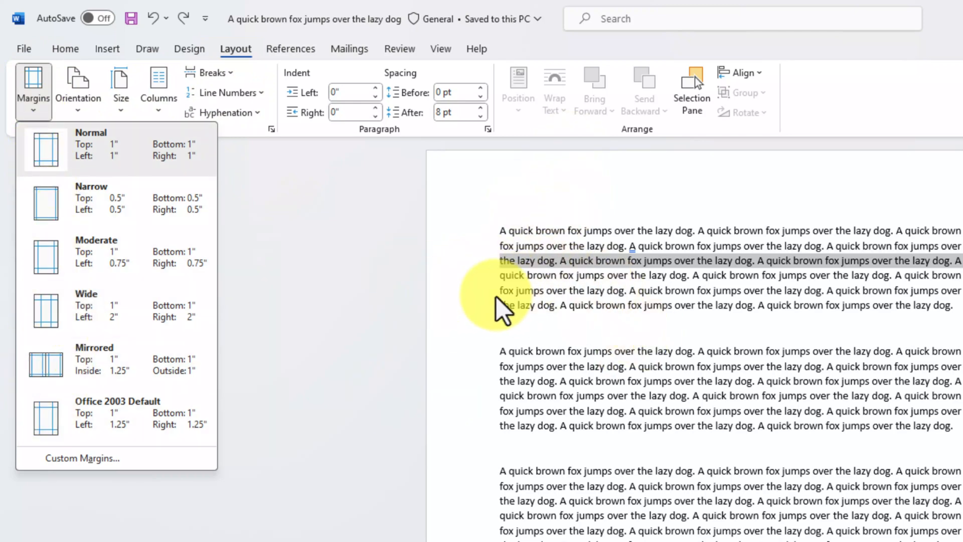
pyautogui.click(68, 208)
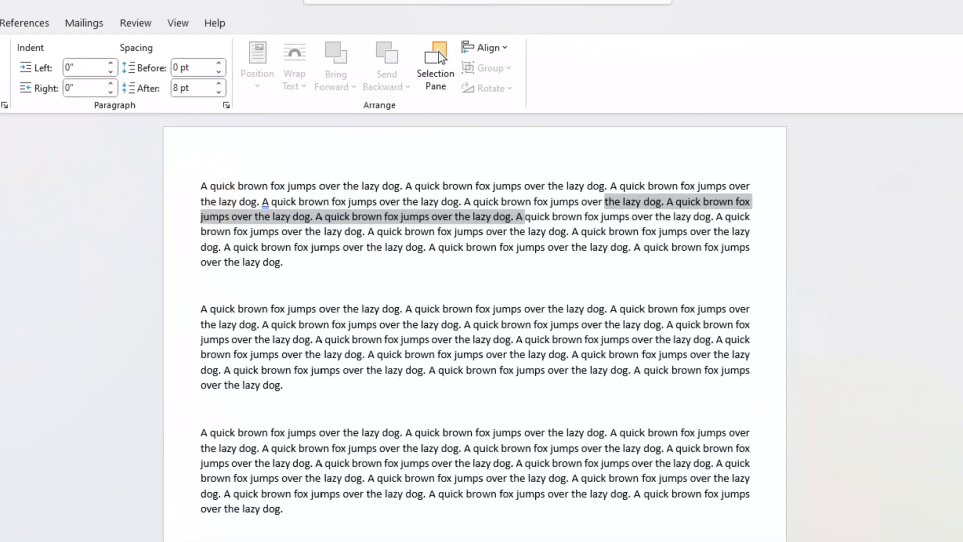
# Set the page margins to the Moderate preset with 1" top and bottom and 0.75" left and right
pyautogui.click(22, 56)
pyautogui.click(53, 179)
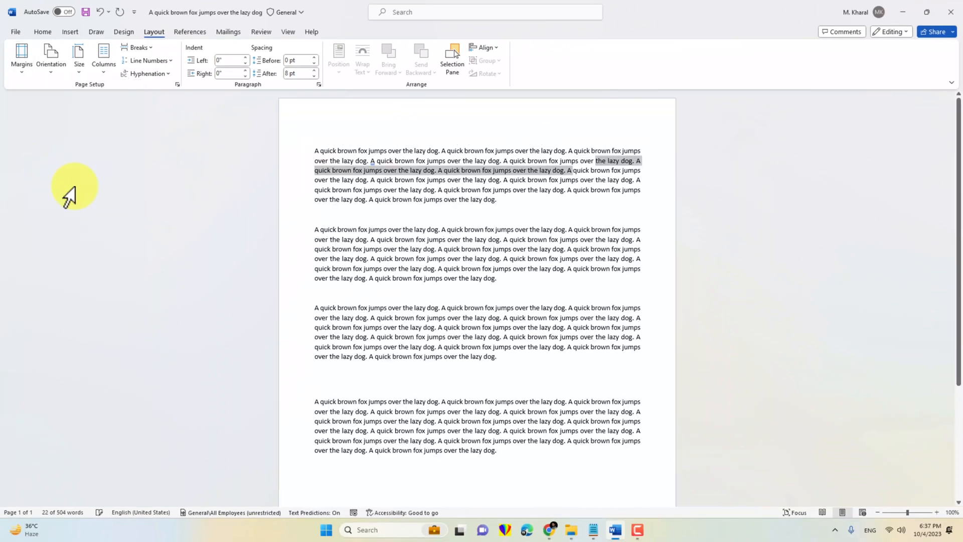
pyautogui.click(18, 69)
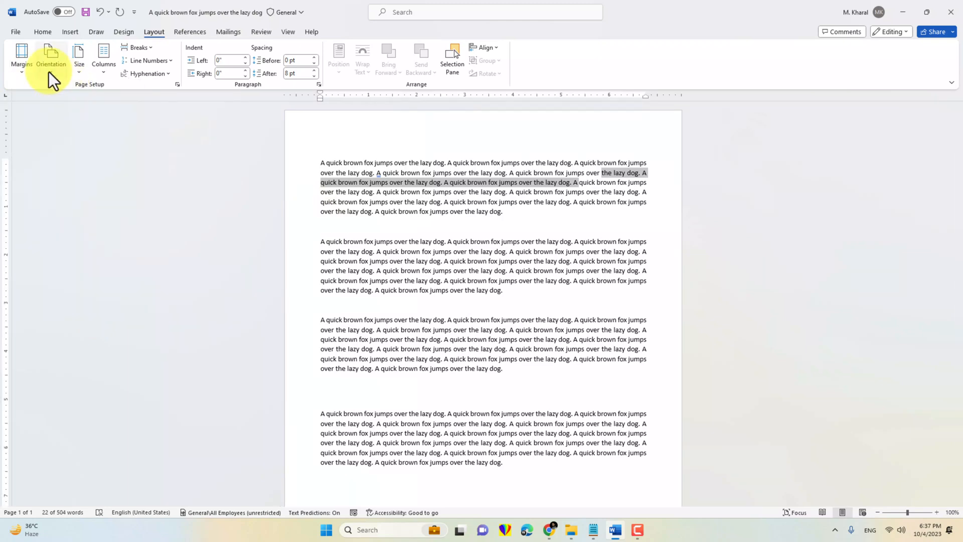
# Change the page orientation to Landscape and view the whole page at 60% zoom
pyautogui.click(49, 71)
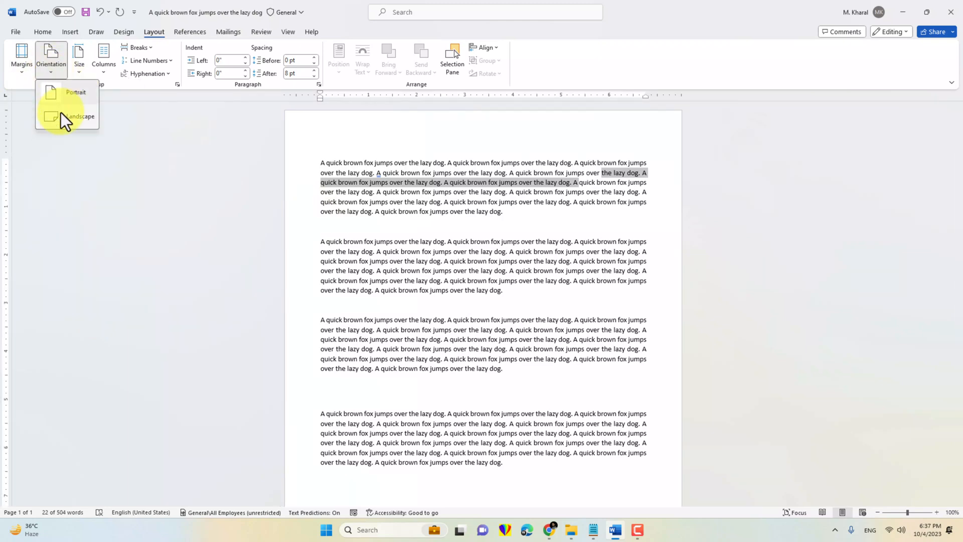
pyautogui.scroll(-5, 551, 345)
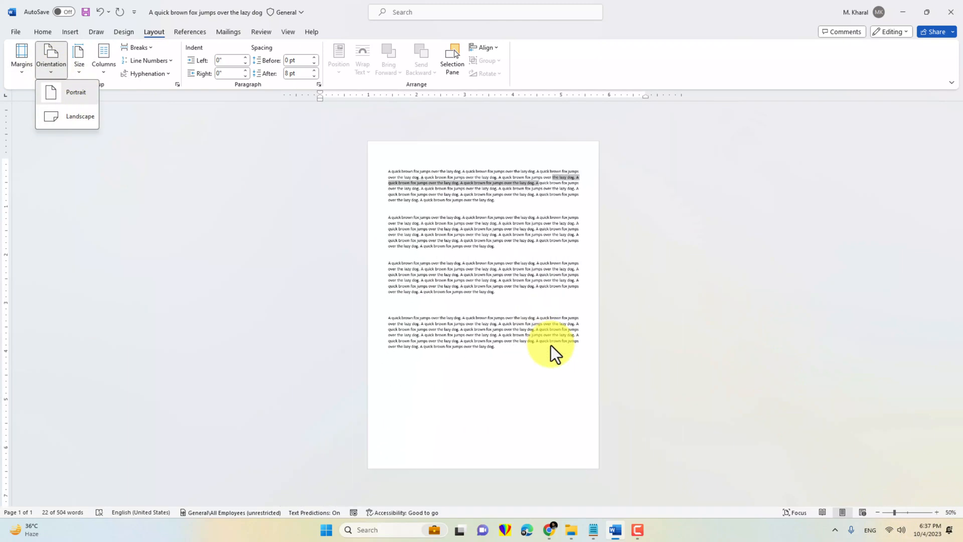
pyautogui.click(59, 116)
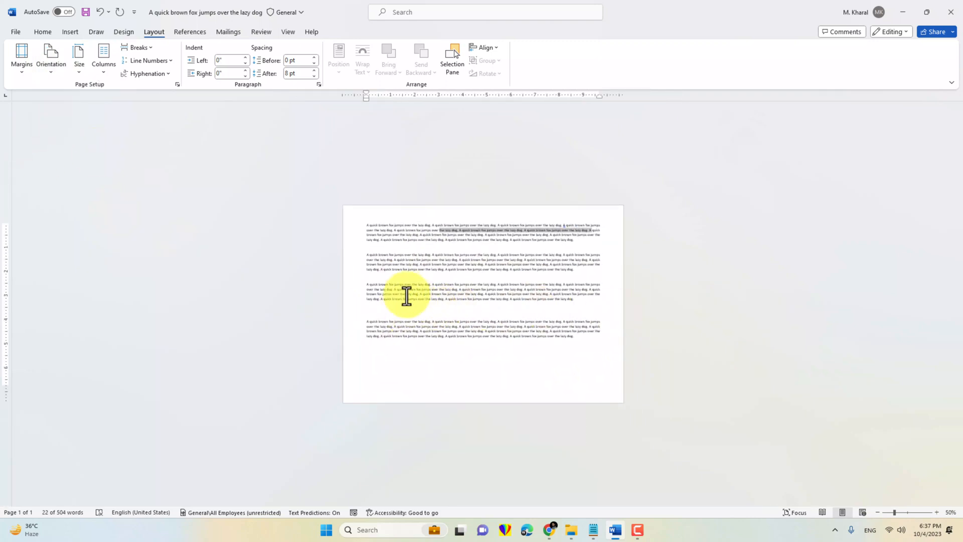
pyautogui.scroll(1, 400, 288)
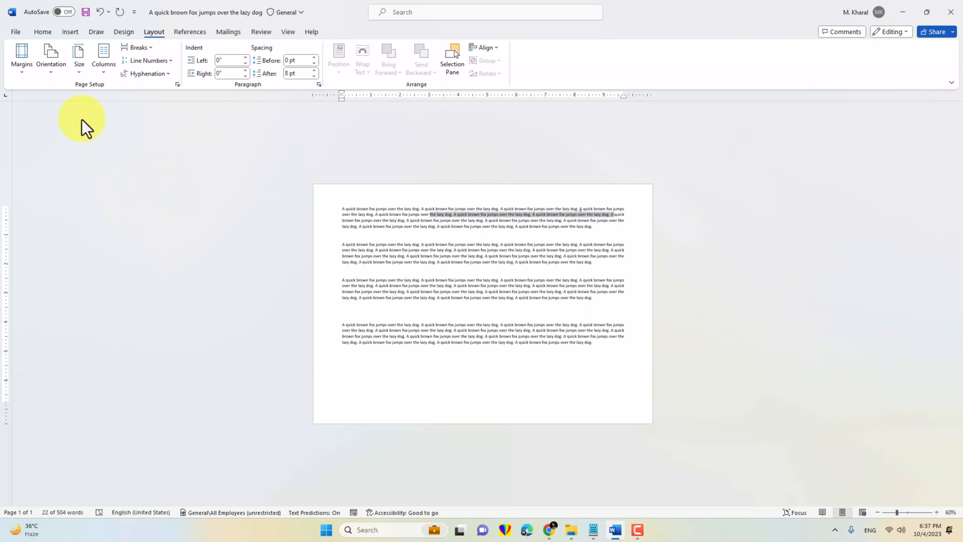
# Return the page orientation to Portrait and set the zoom to 100%
pyautogui.click(53, 67)
pyautogui.click(54, 96)
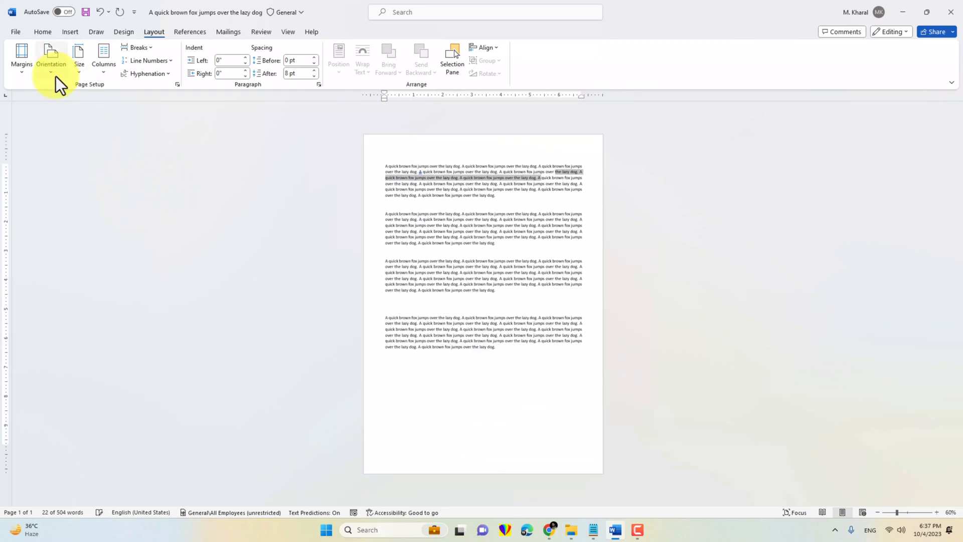
pyautogui.click(937, 512)
pyautogui.click(936, 512)
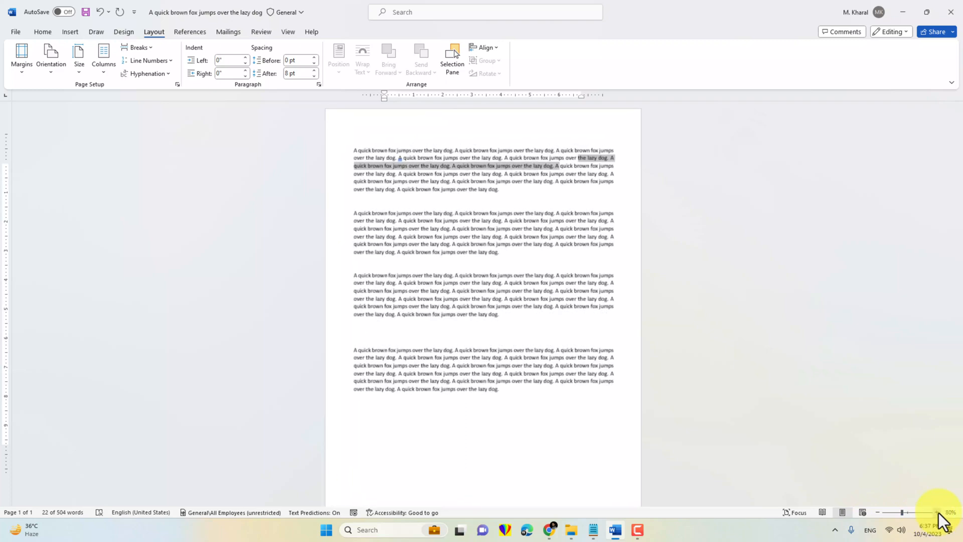
pyautogui.click(936, 512)
pyautogui.click(937, 512)
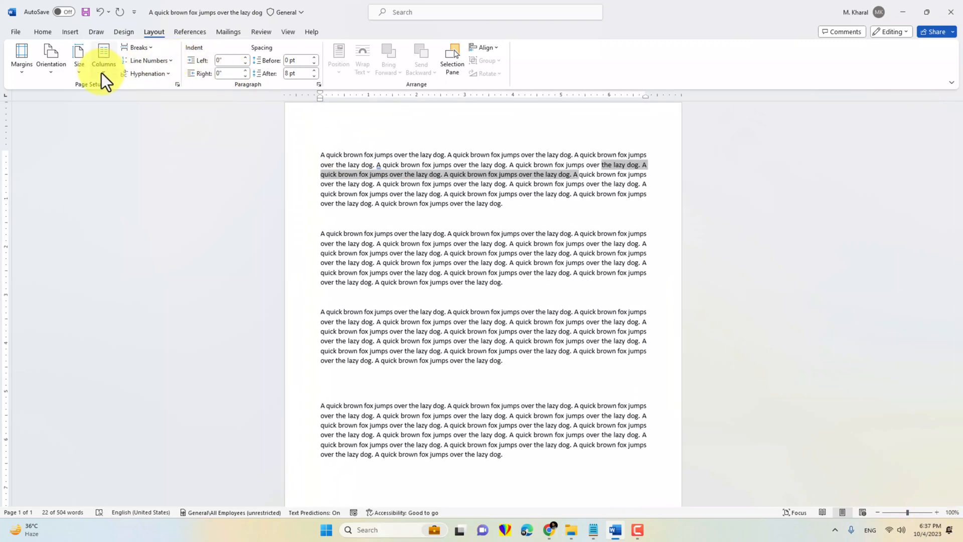
pyautogui.click(79, 70)
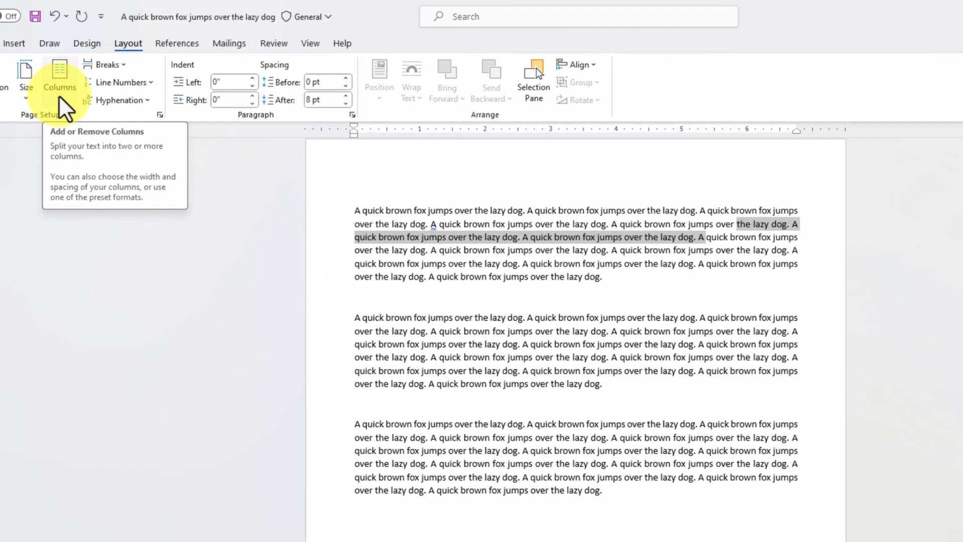
# Clear the text selection and lay out the document text in two columns
pyautogui.click(427, 317)
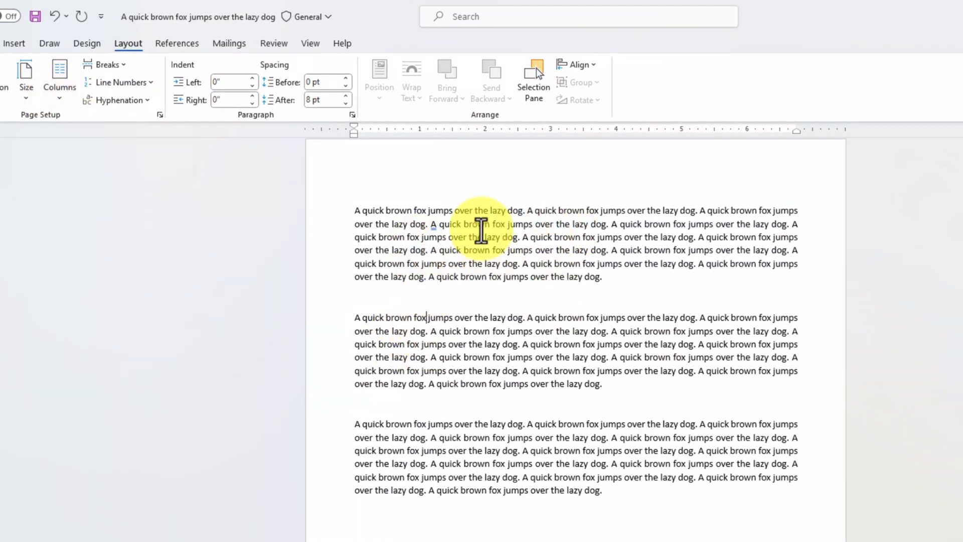
pyautogui.click(477, 223)
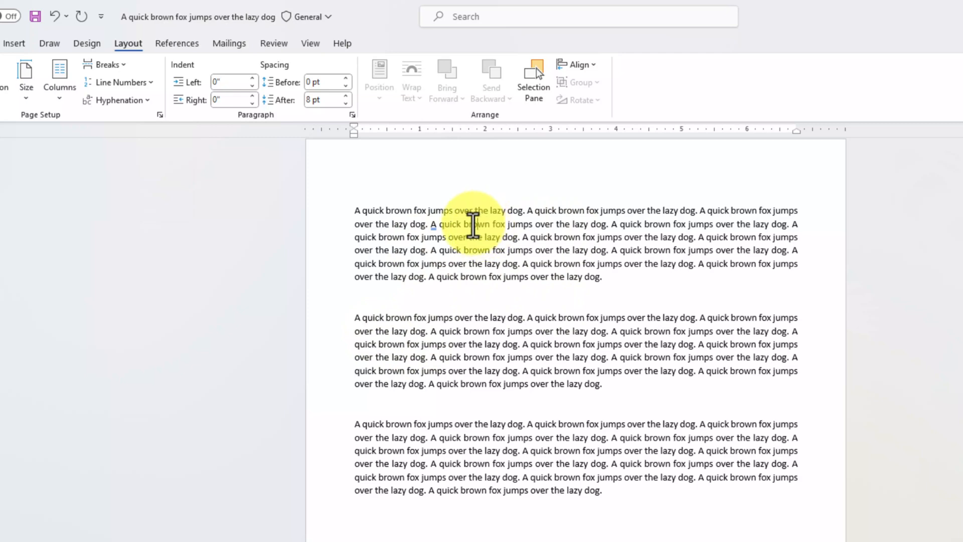
pyautogui.click(66, 90)
pyautogui.click(76, 159)
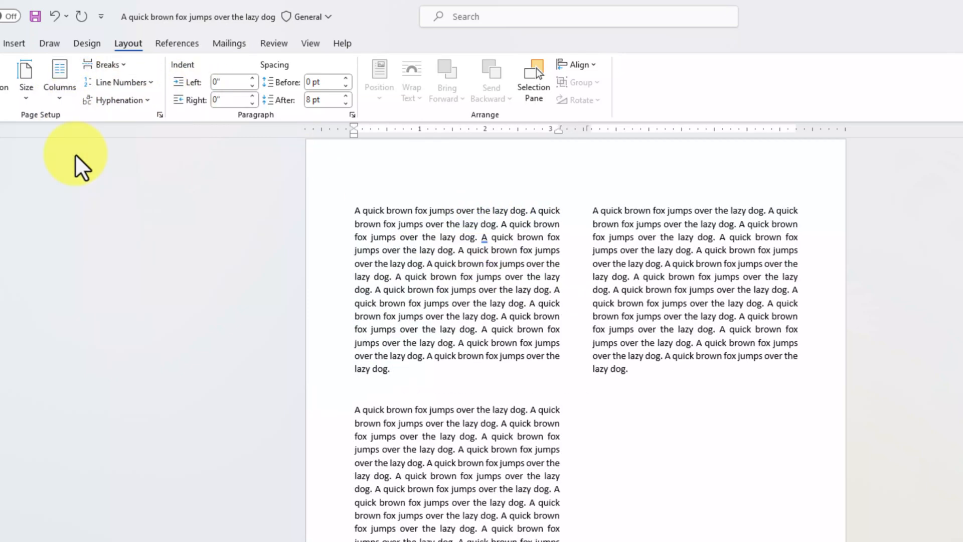
pyautogui.scroll(-5, 465, 465)
pyautogui.scroll(3, 465, 311)
# Lay out the document text in three columns
pyautogui.click(62, 95)
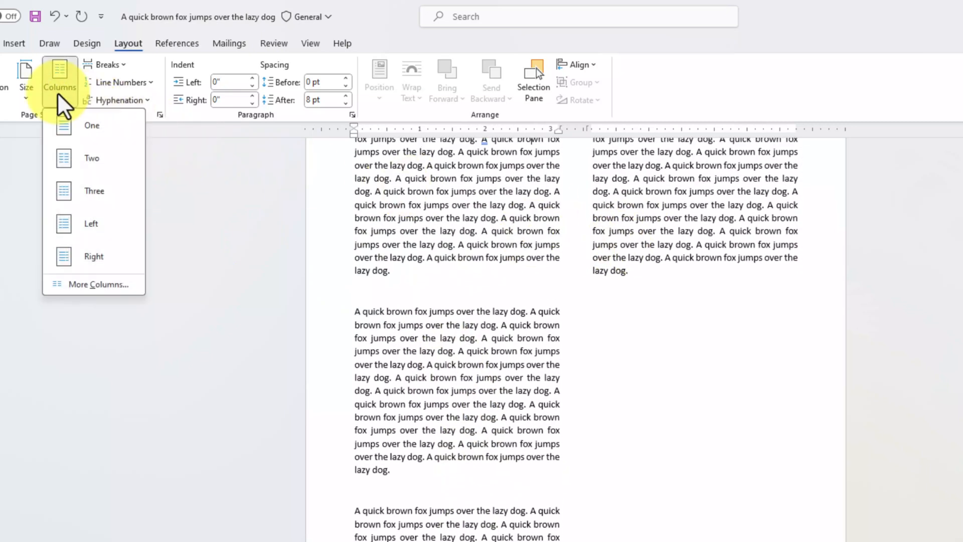
pyautogui.click(90, 191)
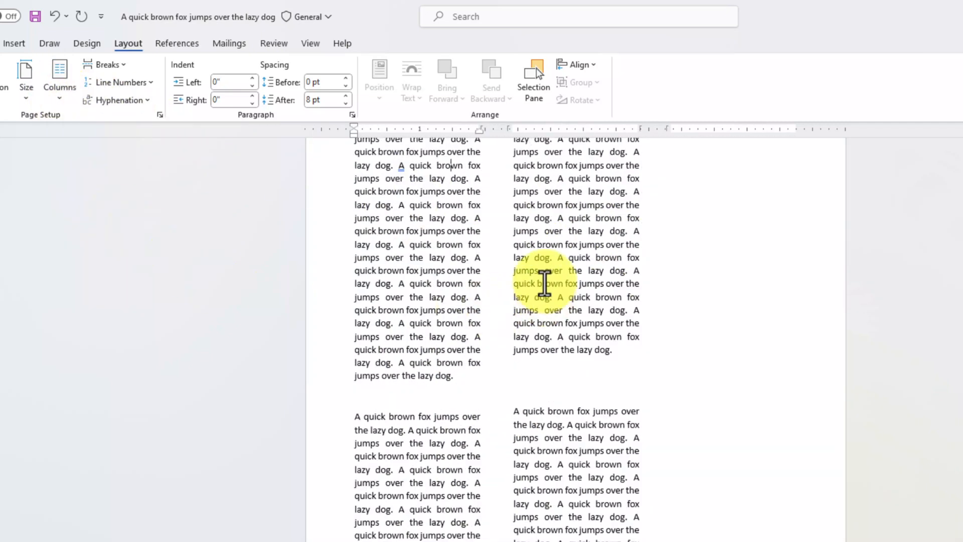
pyautogui.scroll(-5, 567, 300)
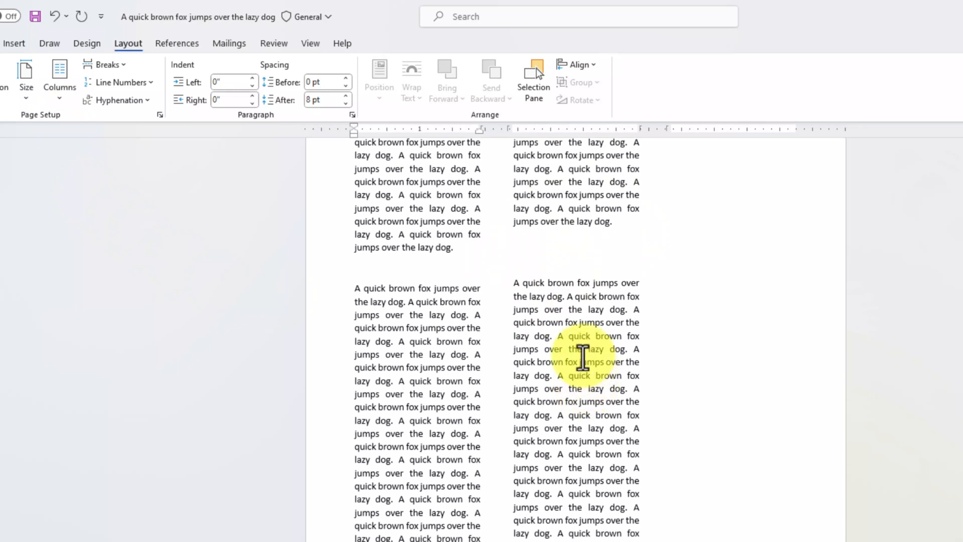
# Copy the last paragraph at the end of the second column and paste it after the end of the text
pyautogui.moveTo(512, 282); pyautogui.dragTo(615, 541)
pyautogui.hotkey('ctrl', 'c')
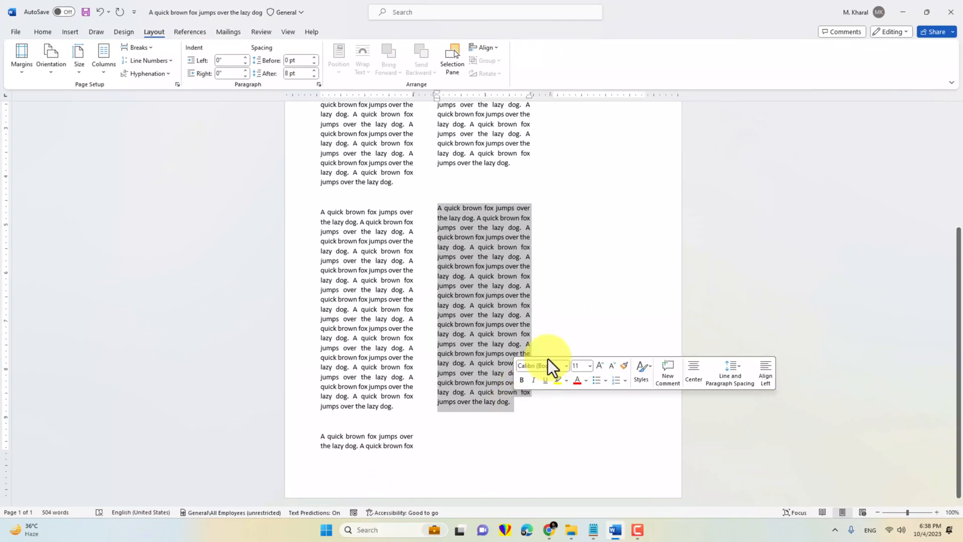
pyautogui.click(568, 321)
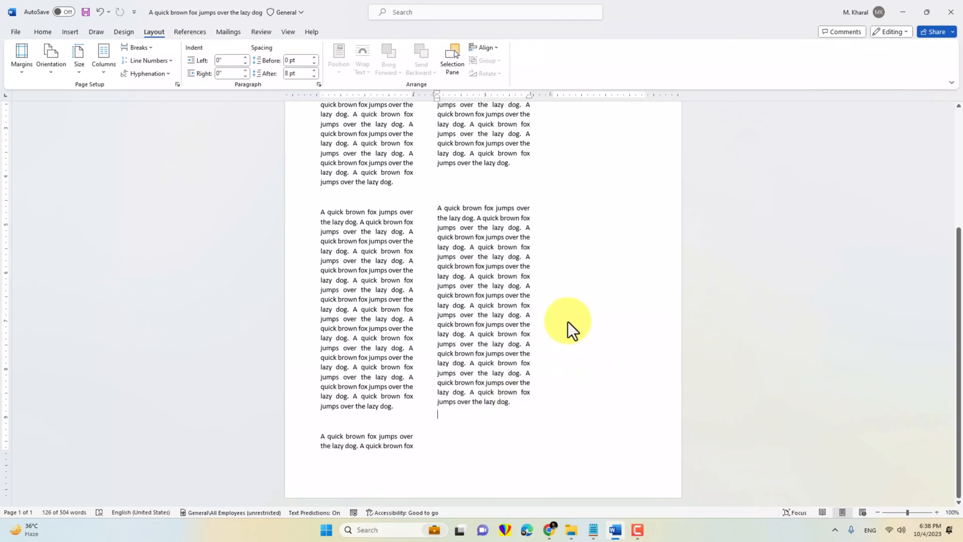
pyautogui.hotkey('ctrl', 'v')
pyautogui.scroll(4, 568, 320)
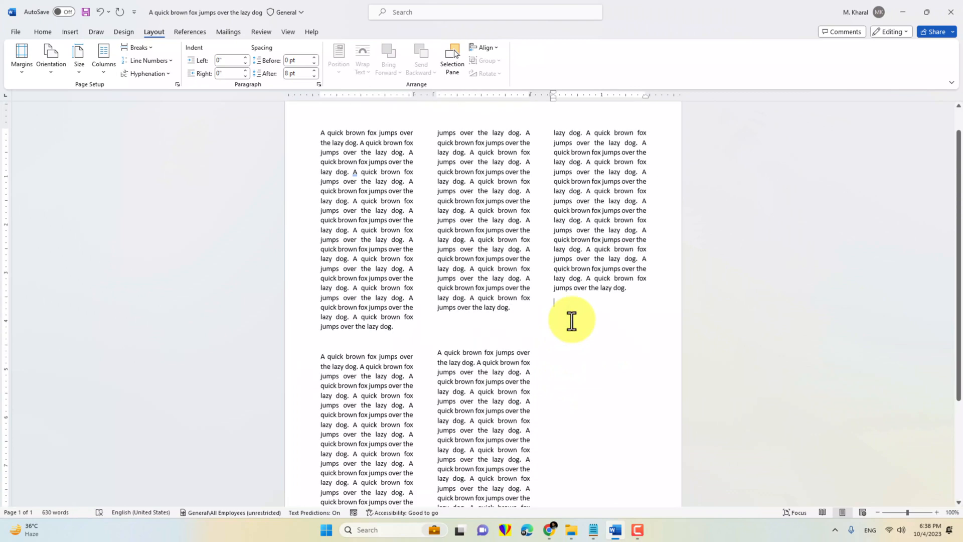
# Save the document and check the three-column layout down the page
pyautogui.hotkey('ctrl', 's')
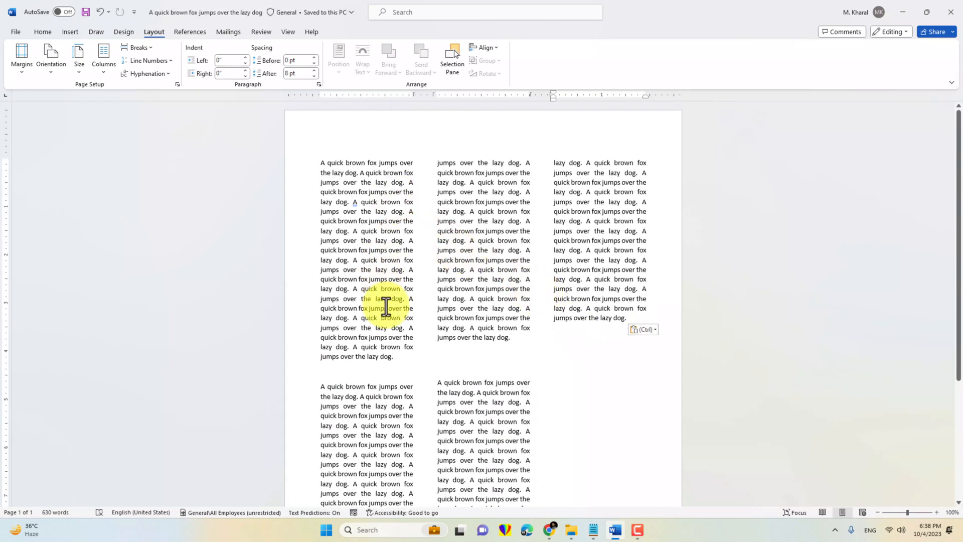
pyautogui.scroll(-3, 384, 296)
pyautogui.scroll(2, 385, 301)
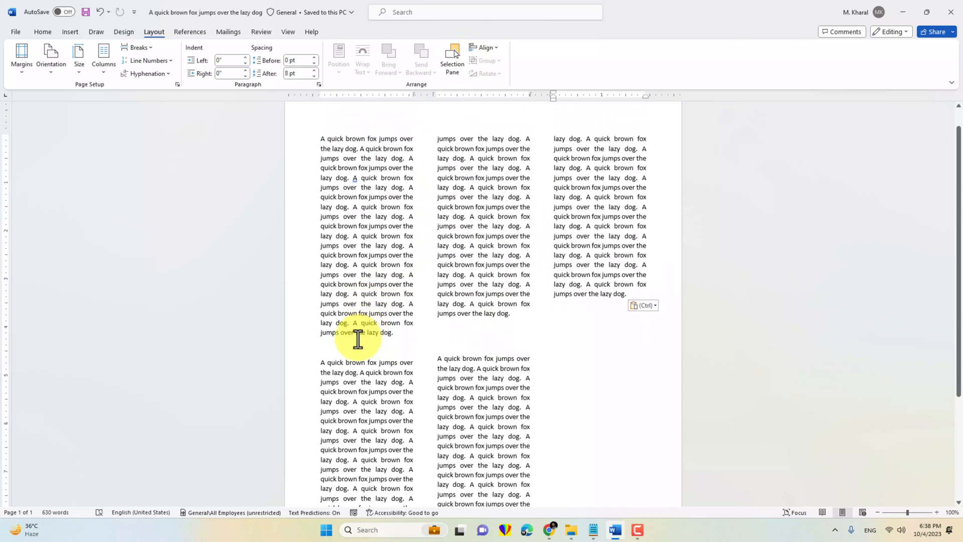
# Reduce the gap between the two paragraphs in the second column to a single empty line and save the document
pyautogui.click(462, 338)
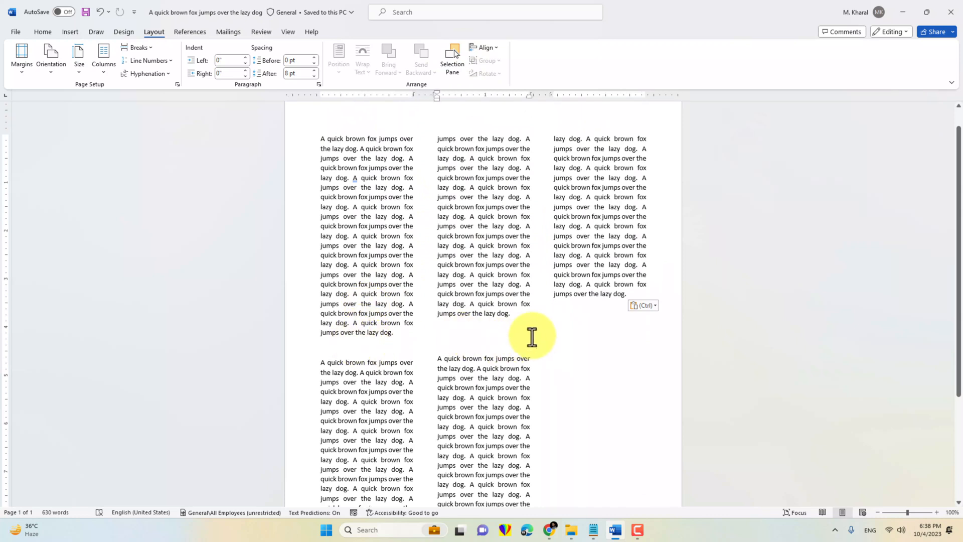
pyautogui.press('Delete')
pyautogui.press('BackSpace')
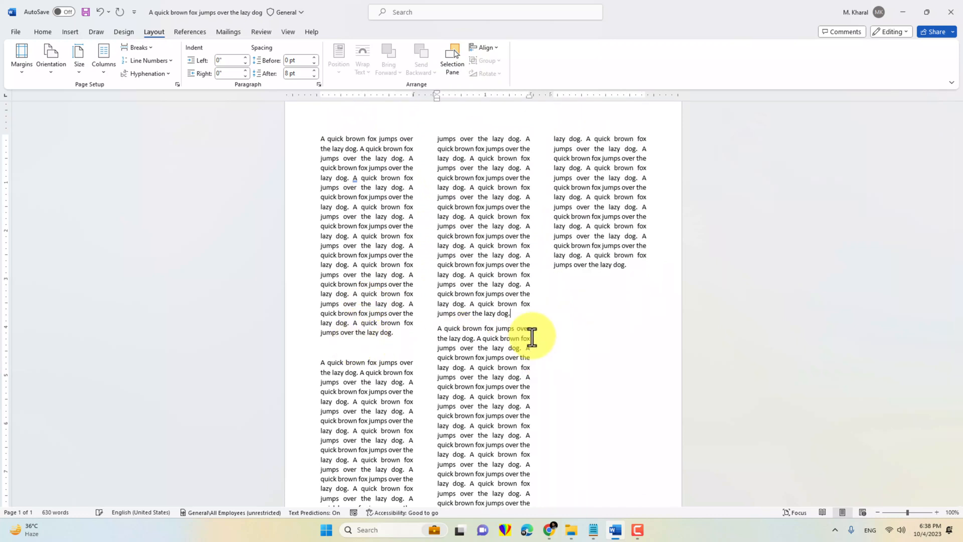
pyautogui.press('Return')
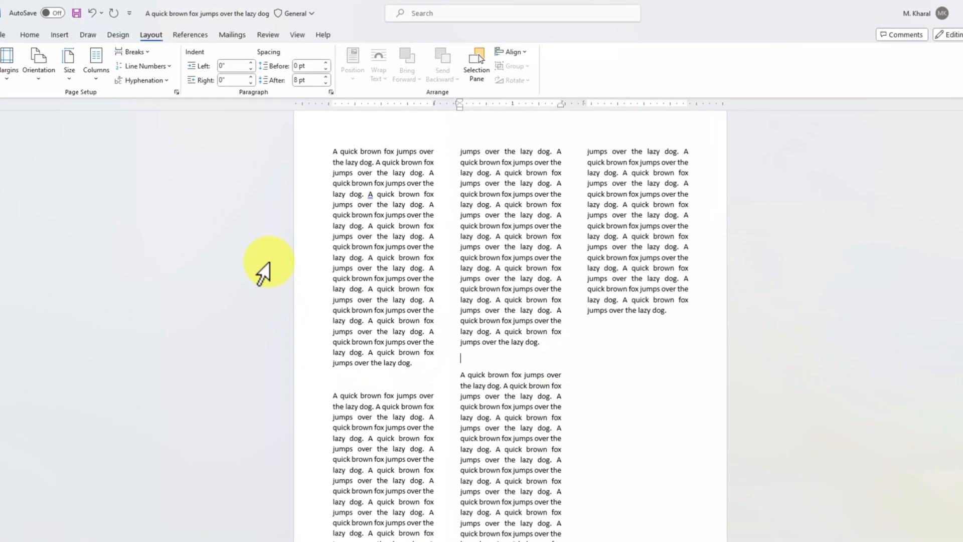
pyautogui.hotkey('ctrl', 's')
# Try the Left column layout on the document text and replace it with the Right column layout
pyautogui.click(73, 96)
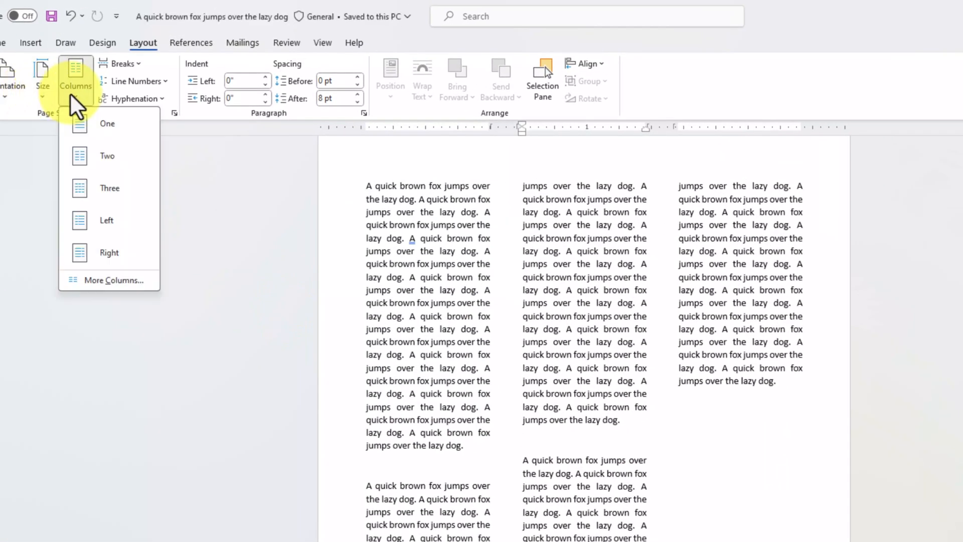
pyautogui.click(84, 220)
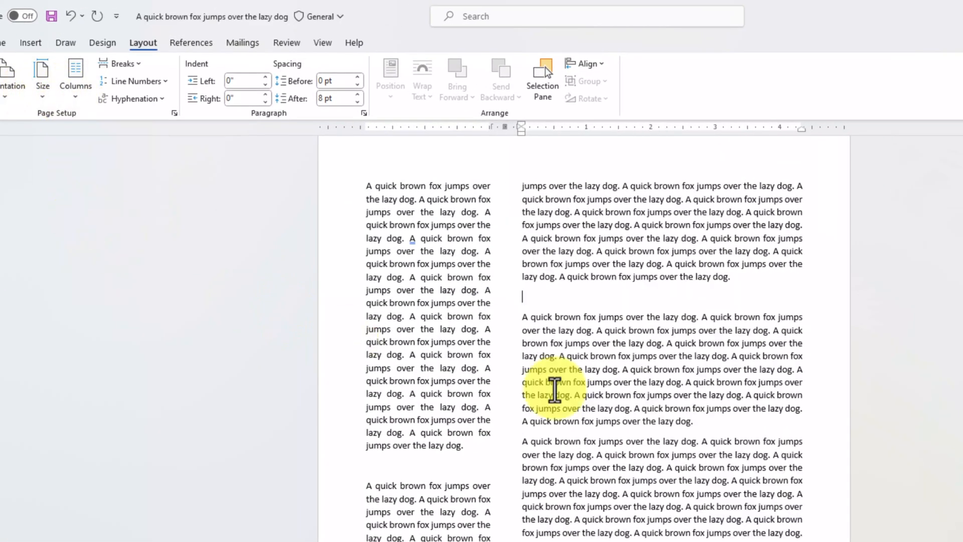
pyautogui.click(75, 95)
pyautogui.click(97, 254)
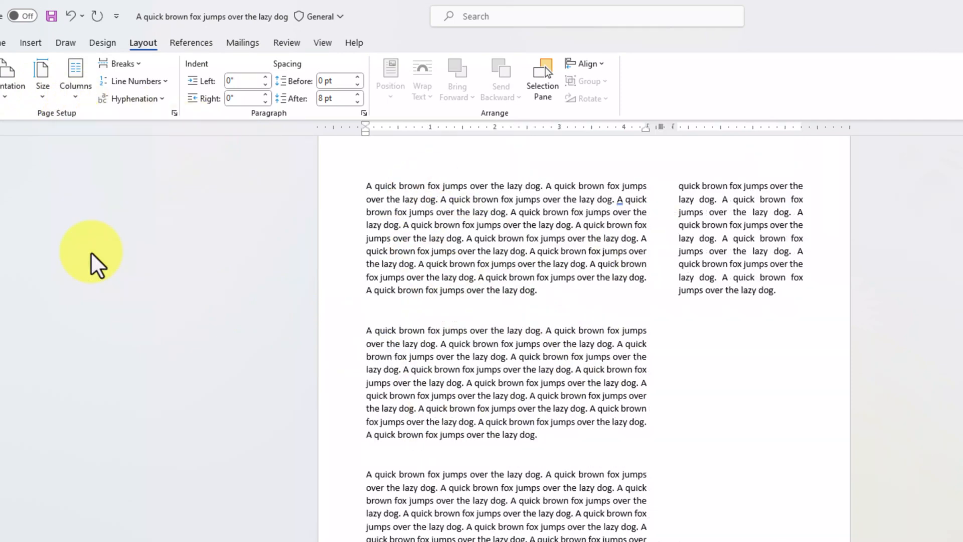
# Open the detailed column settings to examine the presets, number of columns, widths and spacing
pyautogui.click(74, 96)
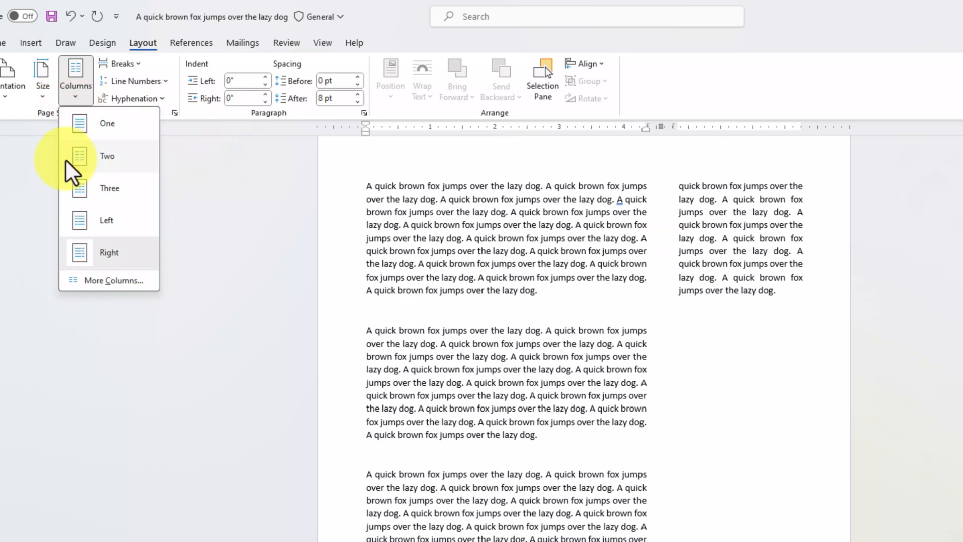
pyautogui.click(80, 279)
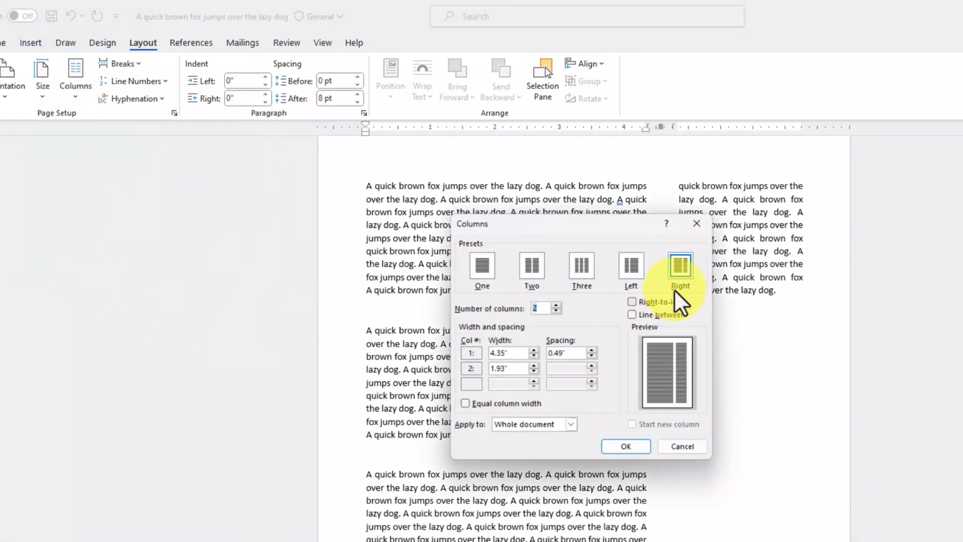
pyautogui.moveTo(634, 225); pyautogui.dragTo(485, 247)
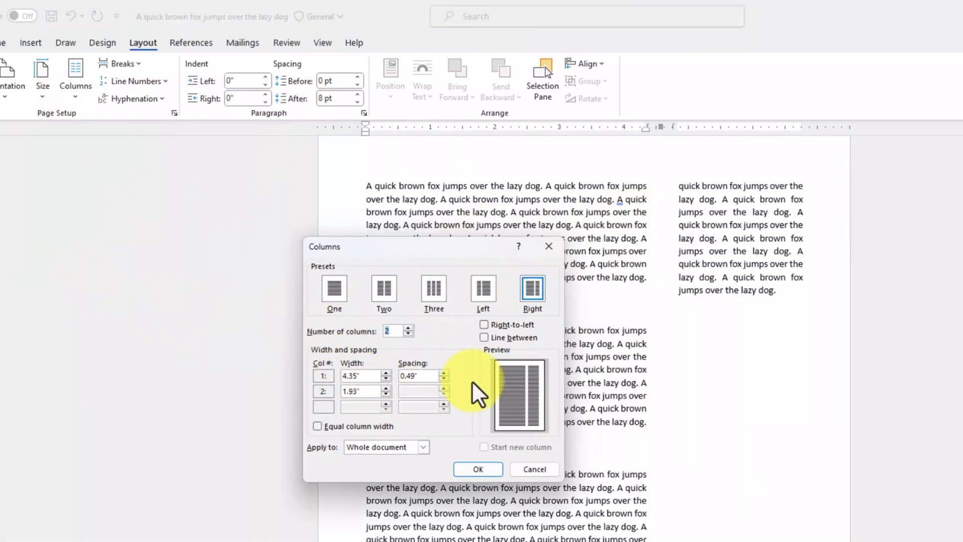
pyautogui.moveTo(473, 246); pyautogui.dragTo(600, 231)
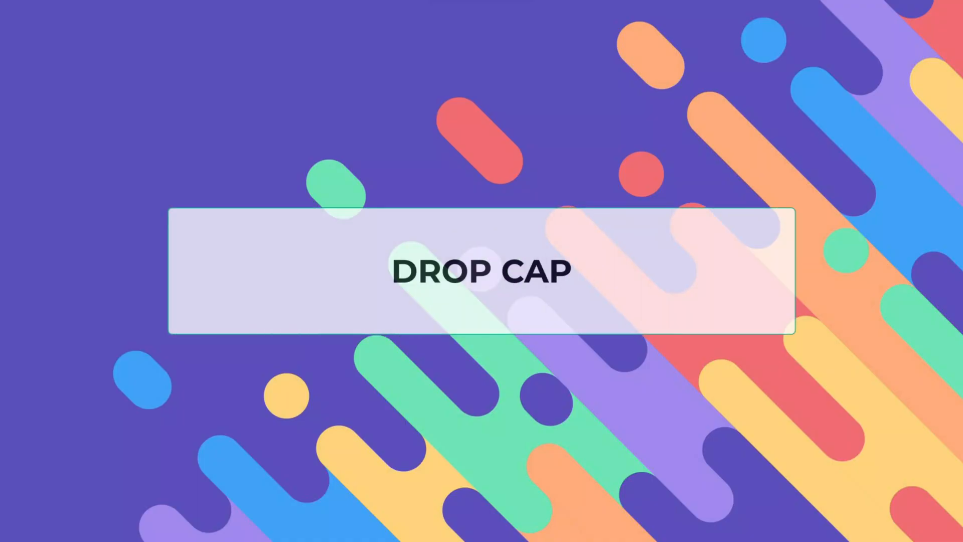
# Apply a Dropped drop cap to the opening letter A of the first paragraph
pyautogui.moveTo(321, 162); pyautogui.dragTo(327, 164)
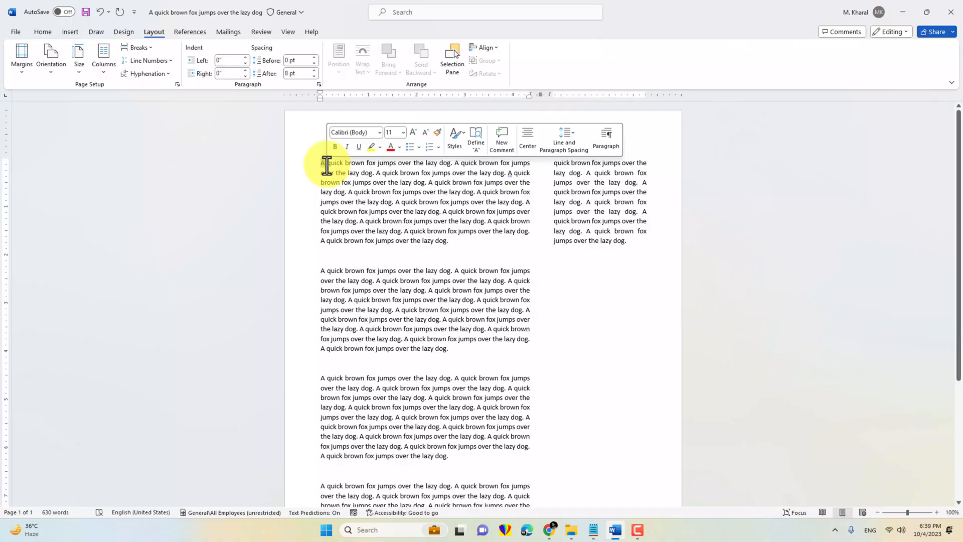
pyautogui.click(43, 32)
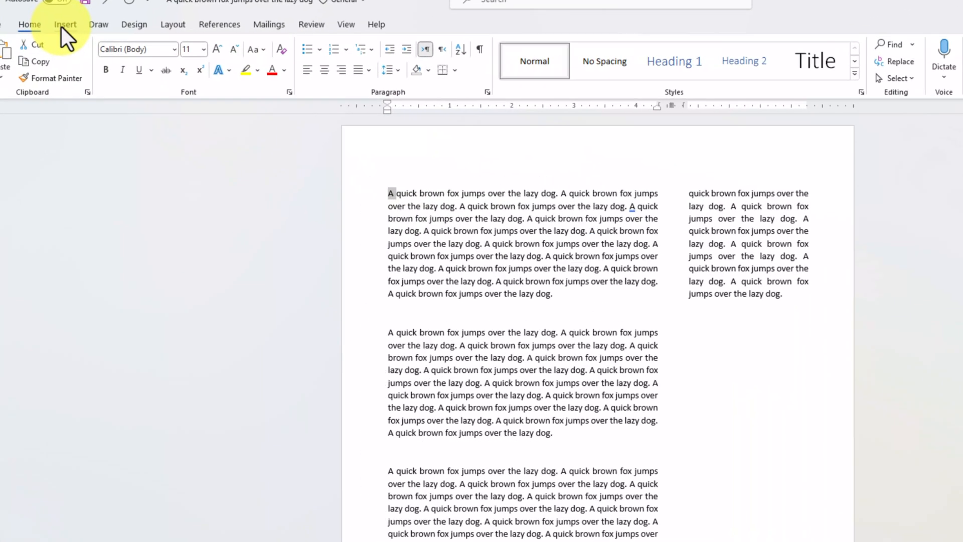
pyautogui.click(70, 32)
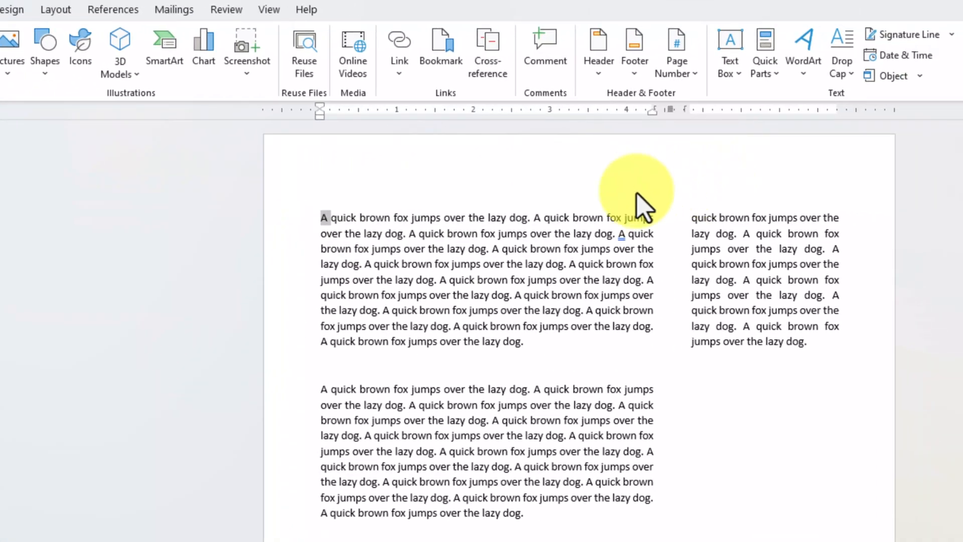
pyautogui.click(842, 56)
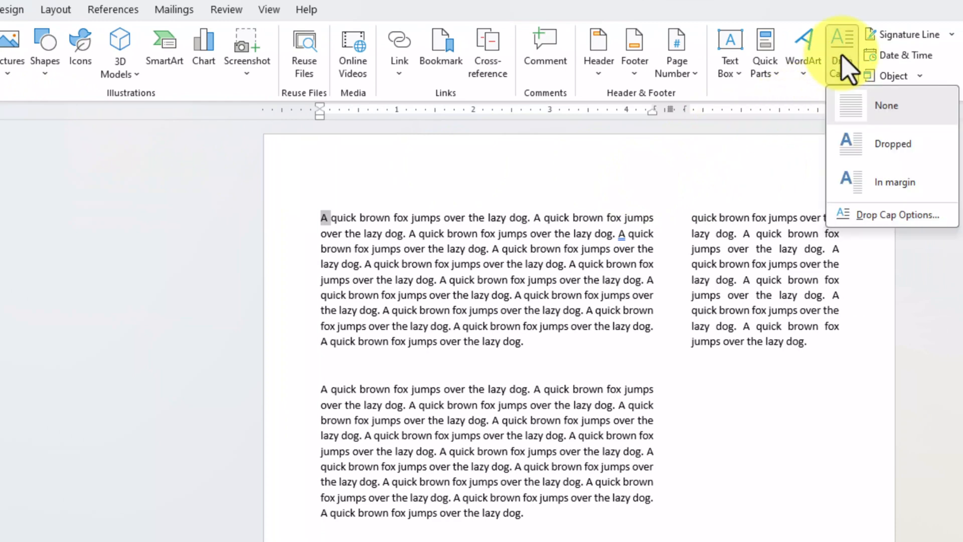
pyautogui.click(859, 144)
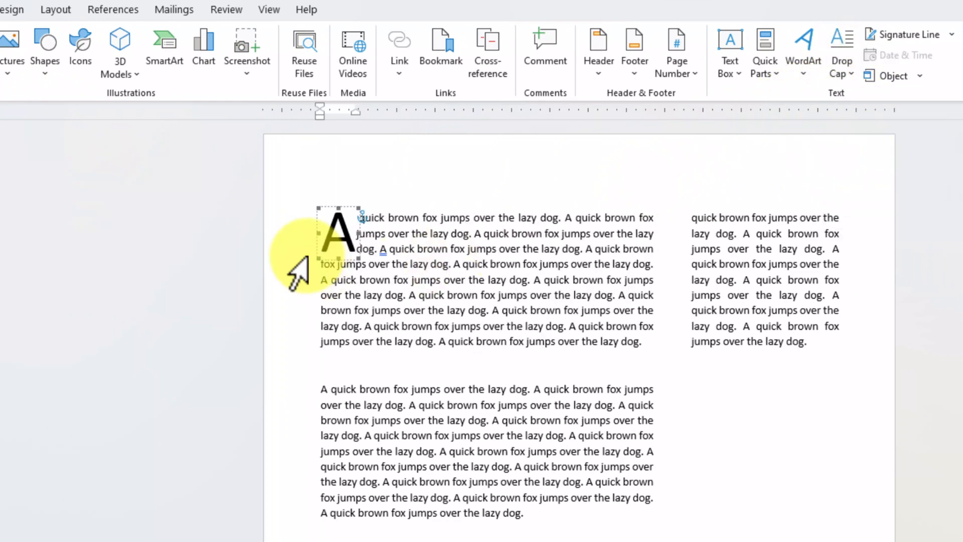
# Apply an In margin drop cap to the opening letter A of the second paragraph and deselect it
pyautogui.doubleClick(318, 387)
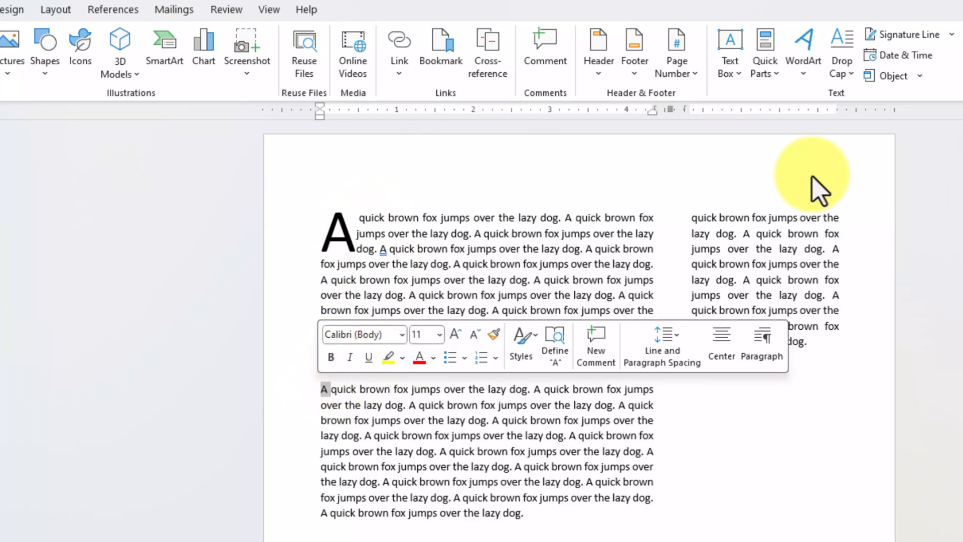
pyautogui.click(843, 81)
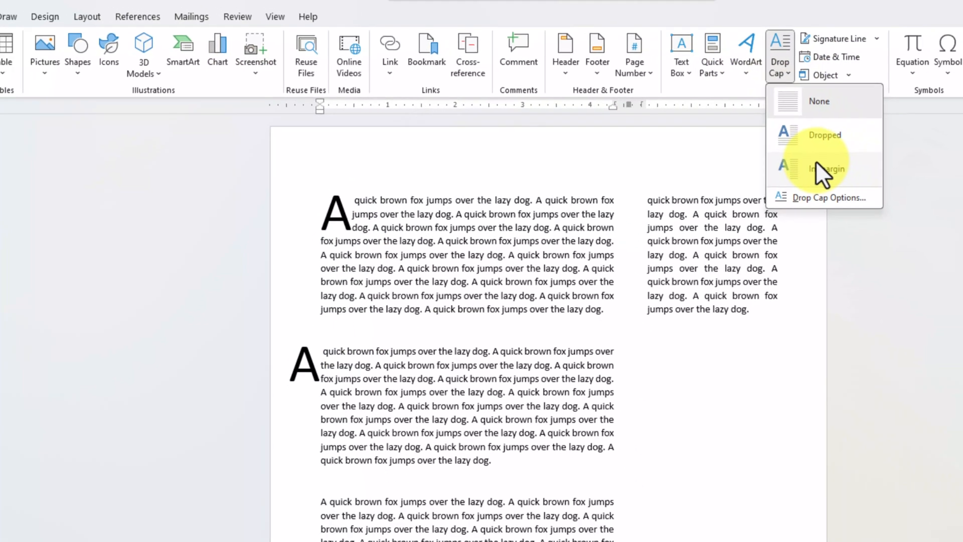
pyautogui.click(815, 165)
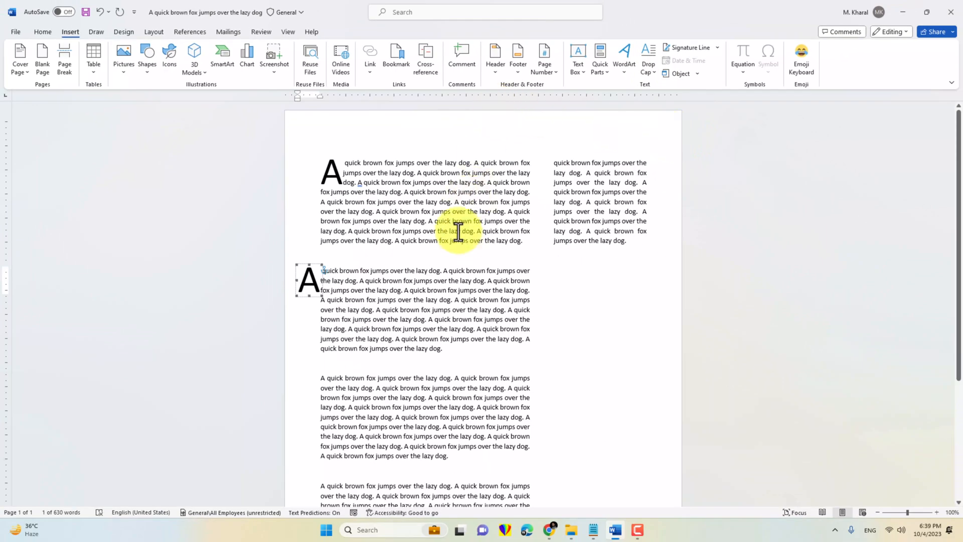
pyautogui.click(610, 207)
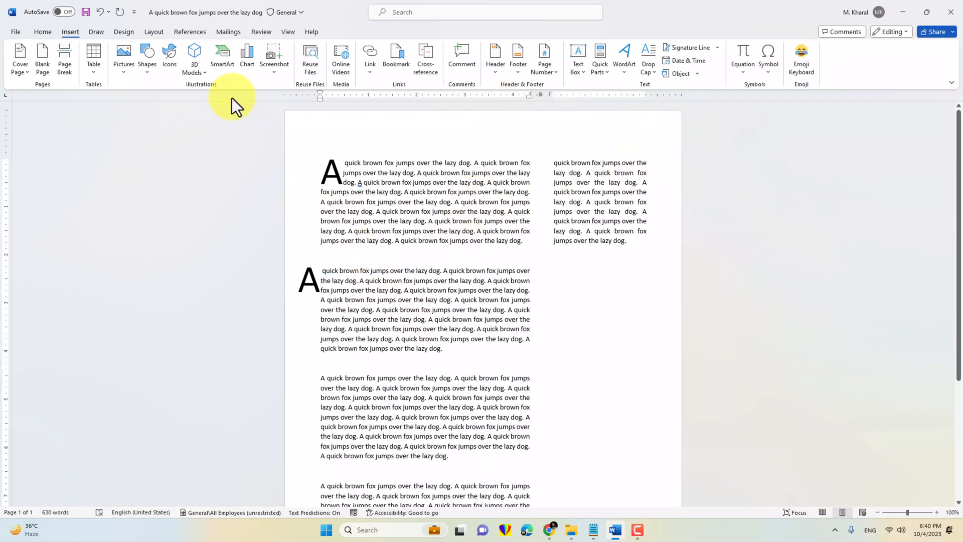
# Insert a page break in the middle of the third paragraph, after the sentence ending in its fifth line
pyautogui.click(153, 37)
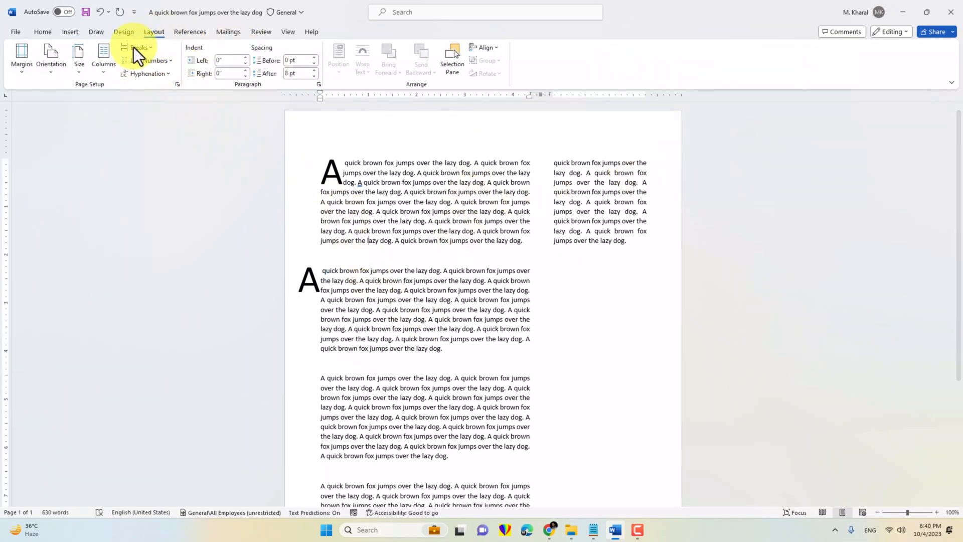
pyautogui.scroll(-3, 371, 336)
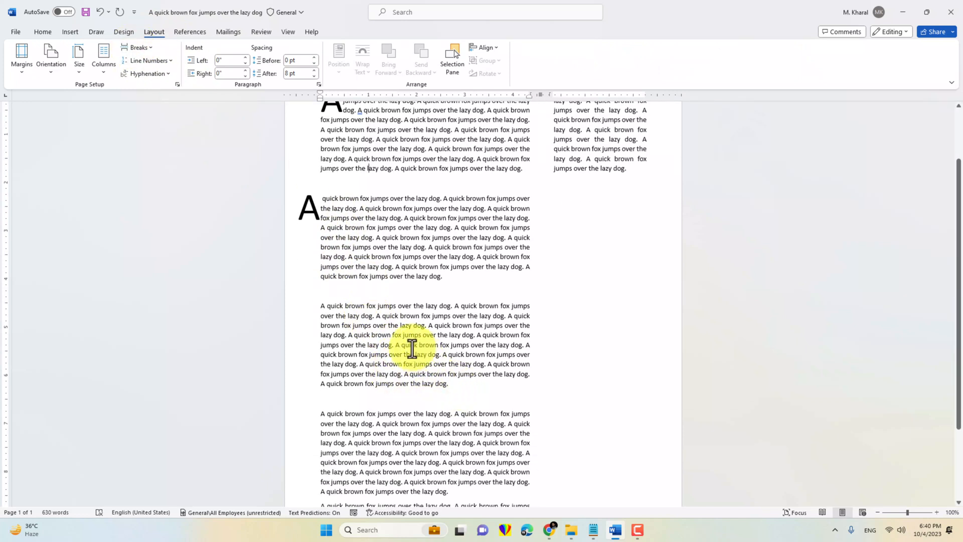
pyautogui.click(135, 44)
pyautogui.click(152, 82)
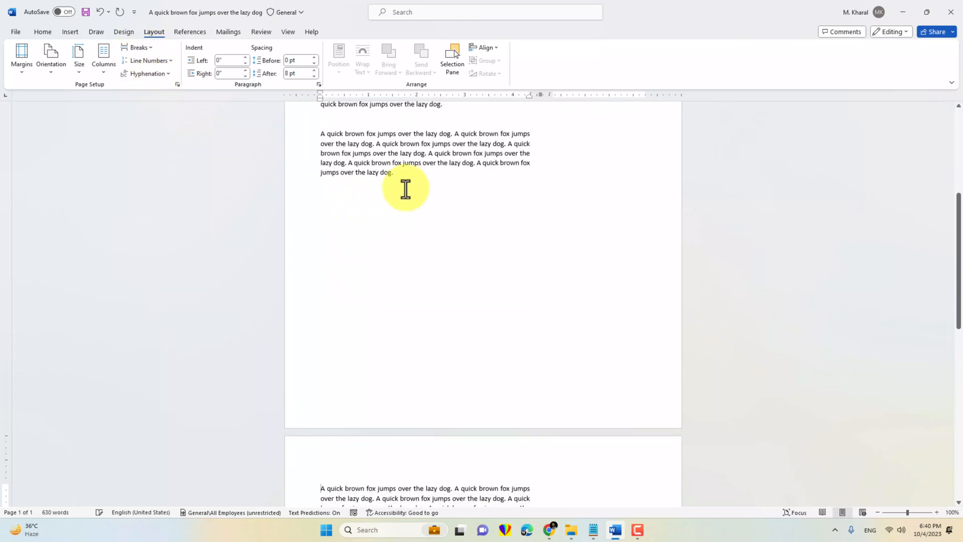
# Check the text moved to the second page and delete the page break to rejoin the third paragraph
pyautogui.scroll(-8, 405, 187)
pyautogui.scroll(4, 392, 319)
pyautogui.scroll(3, 425, 269)
pyautogui.click(425, 265)
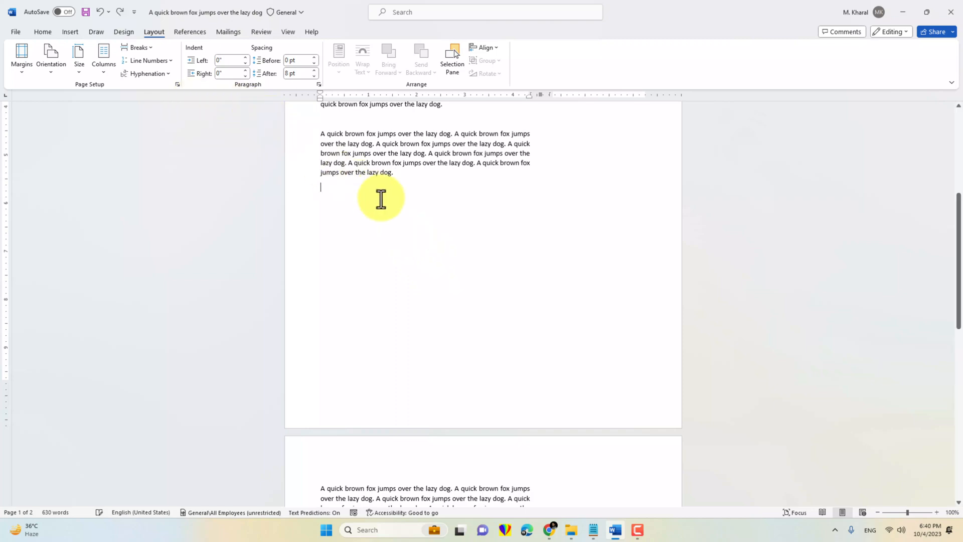
pyautogui.press('Delete')
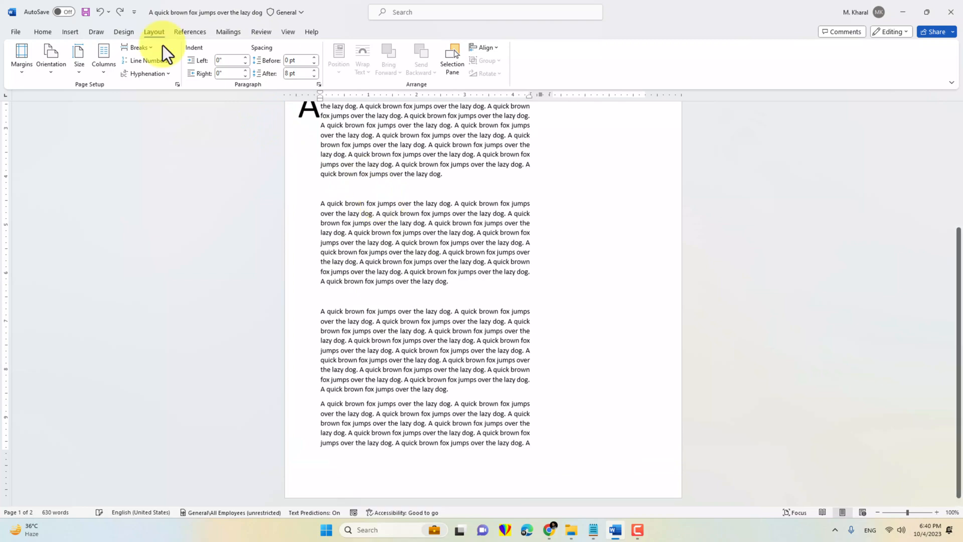
# Examine the available page break and section break types, and look over the document page
pyautogui.click(148, 47)
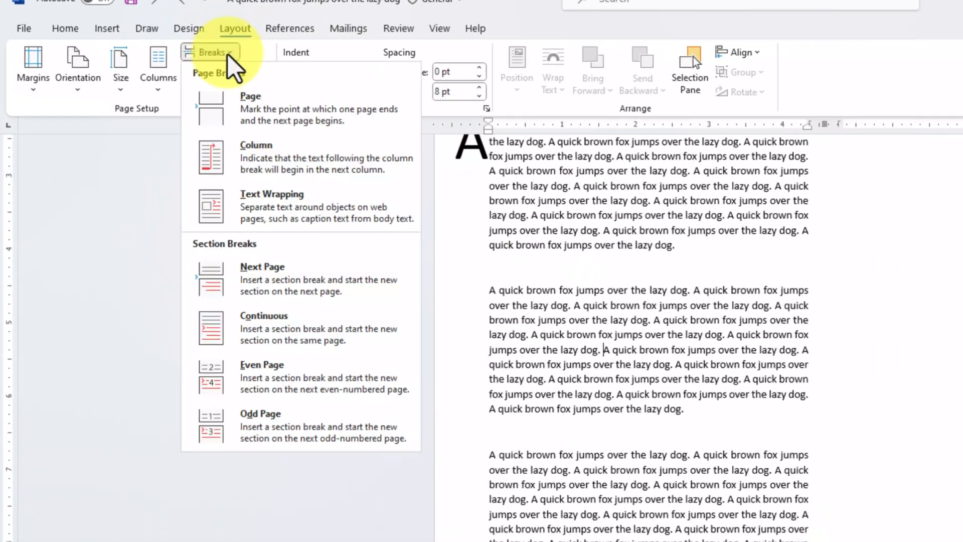
pyautogui.click(557, 306)
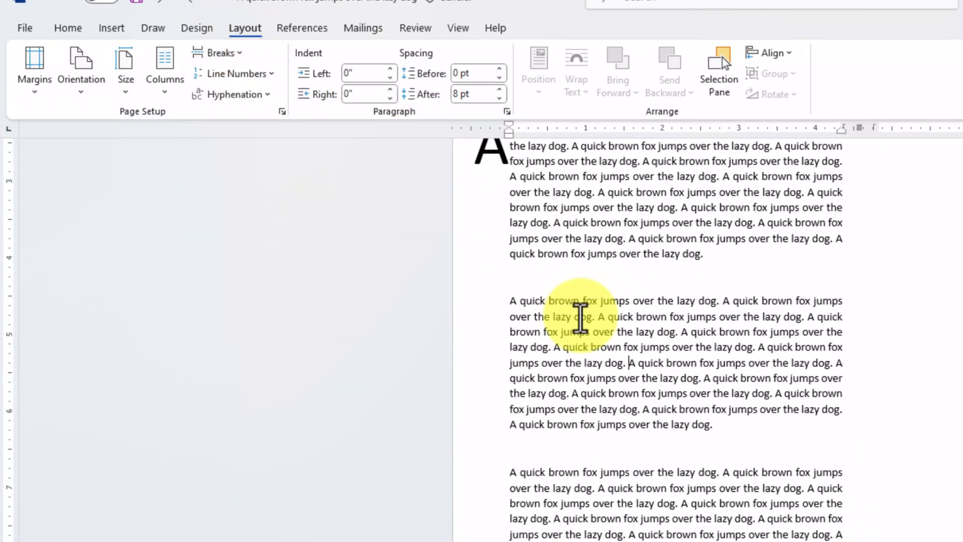
pyautogui.click(234, 52)
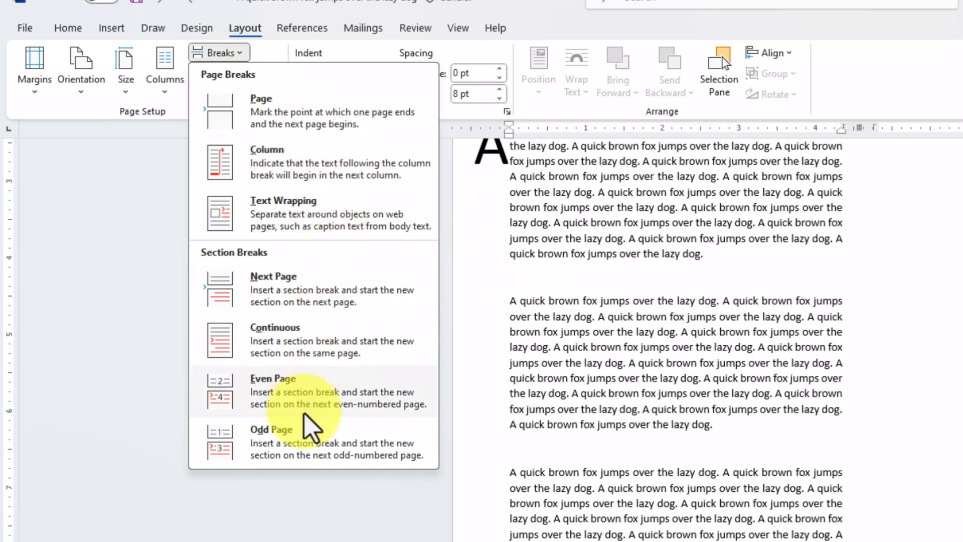
pyautogui.click(573, 350)
pyautogui.scroll(4, 593, 310)
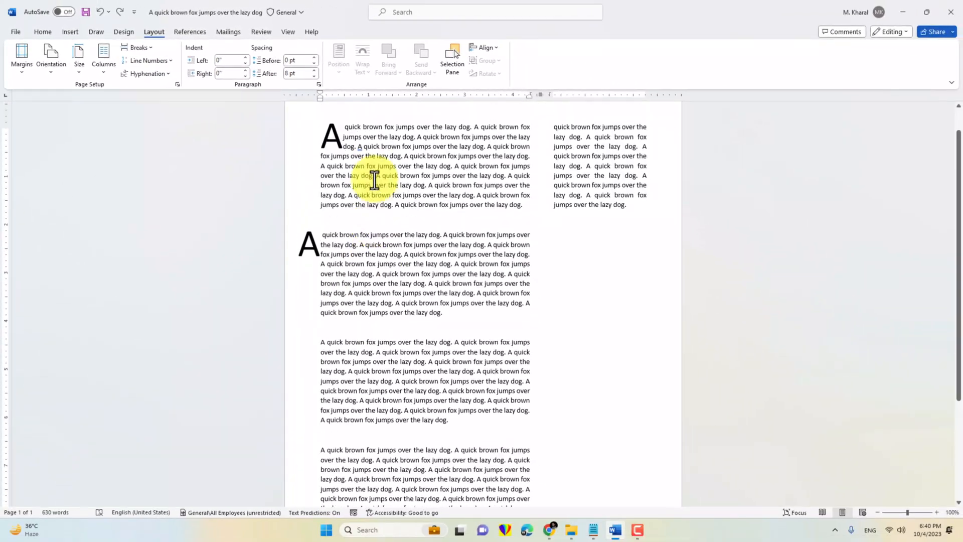
pyautogui.scroll(1, 374, 179)
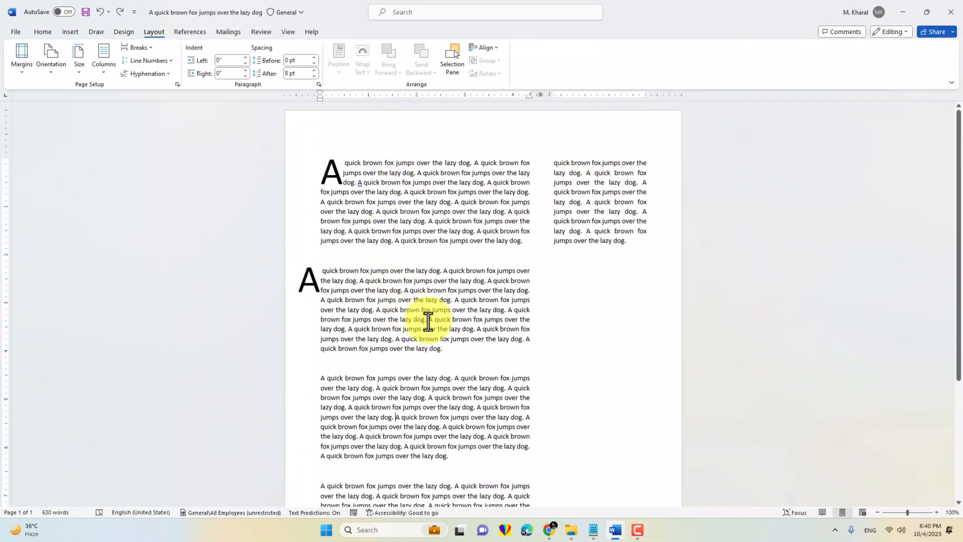
pyautogui.scroll(-3, 428, 251)
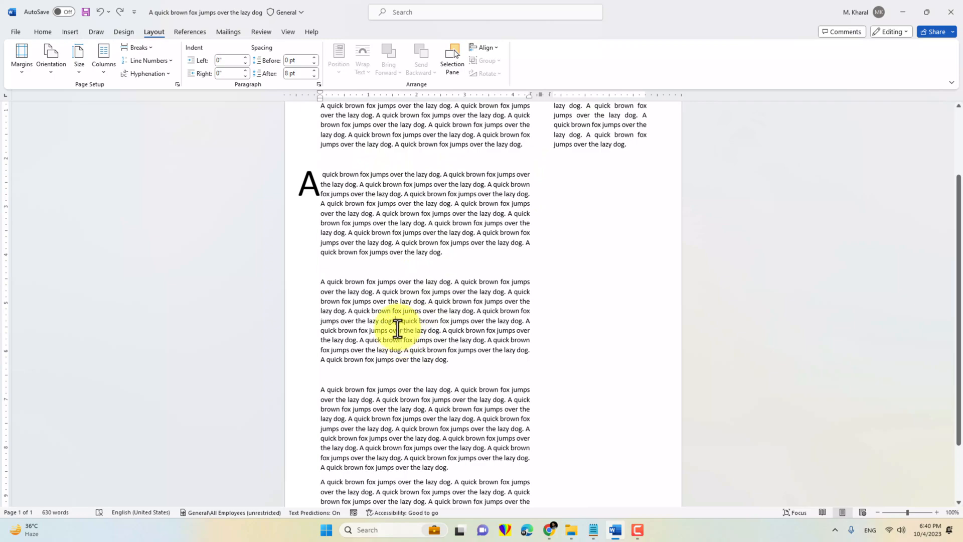